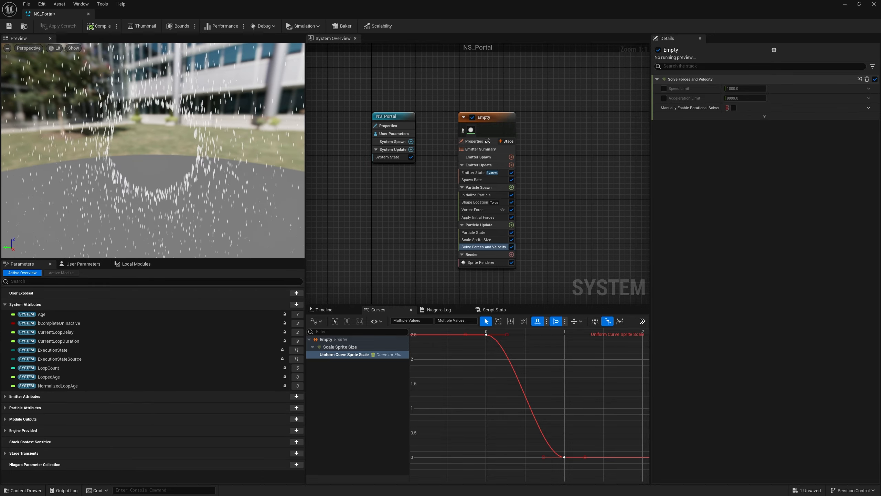
Step: Set the Sprite Renderer's alignment to Velocity Aligned
click(492, 263)
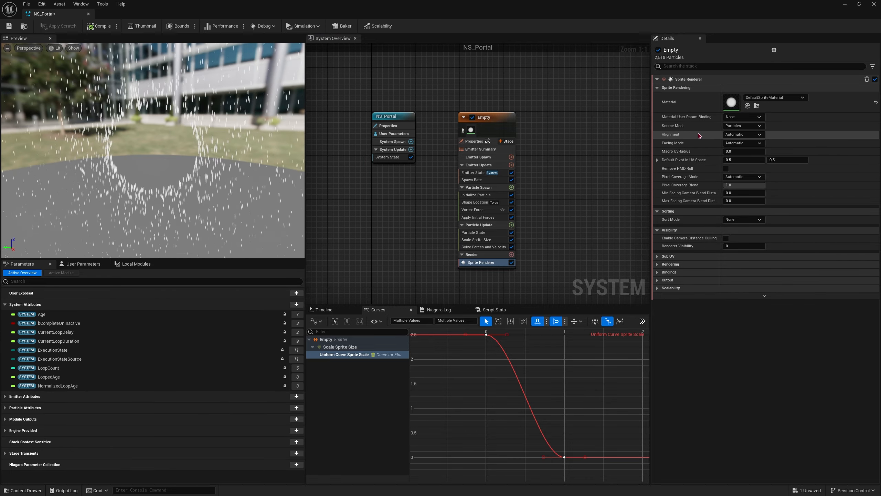
click(735, 135)
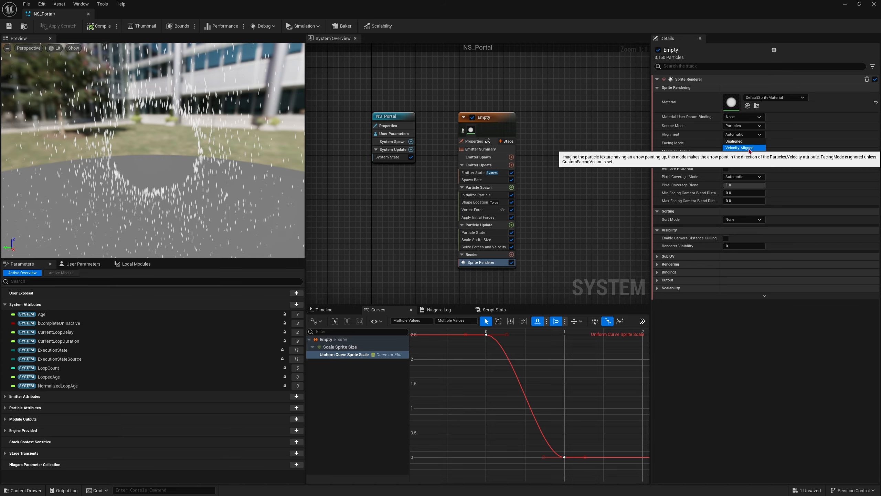
click(749, 149)
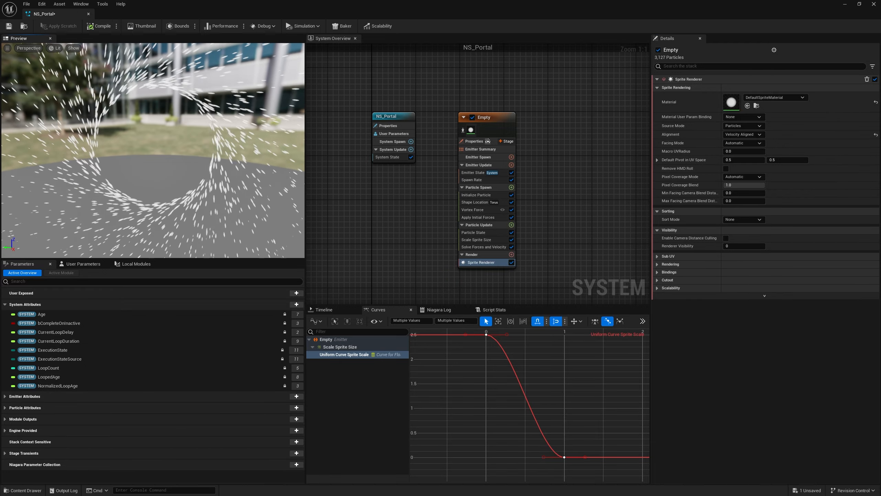
Step: Set the Spawn Rate module's rate to 5000 in the emitter's update stage
click(479, 150)
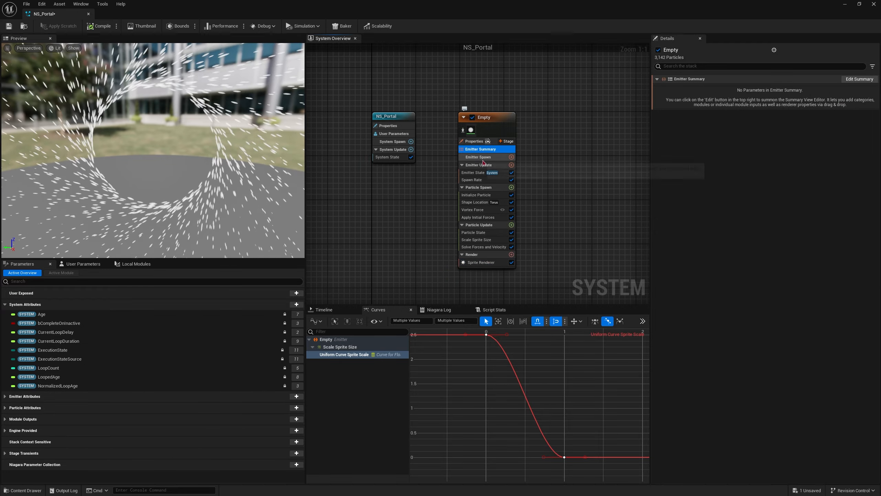
click(479, 164)
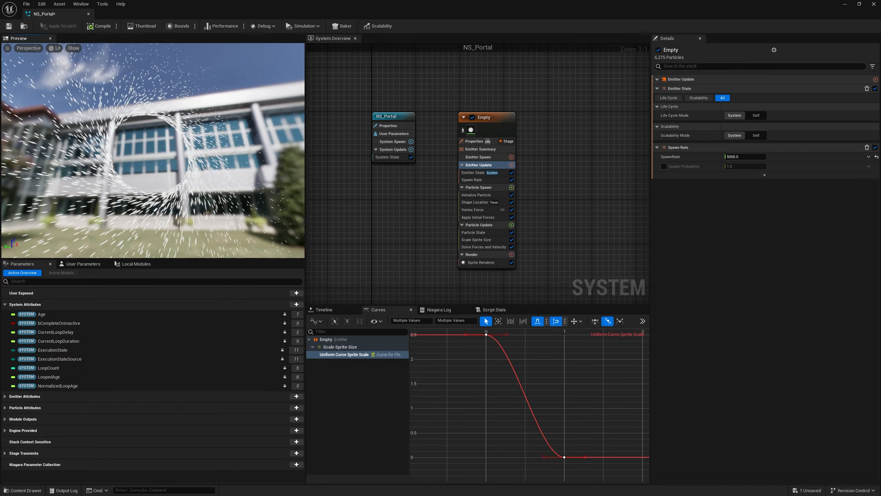
click(468, 180)
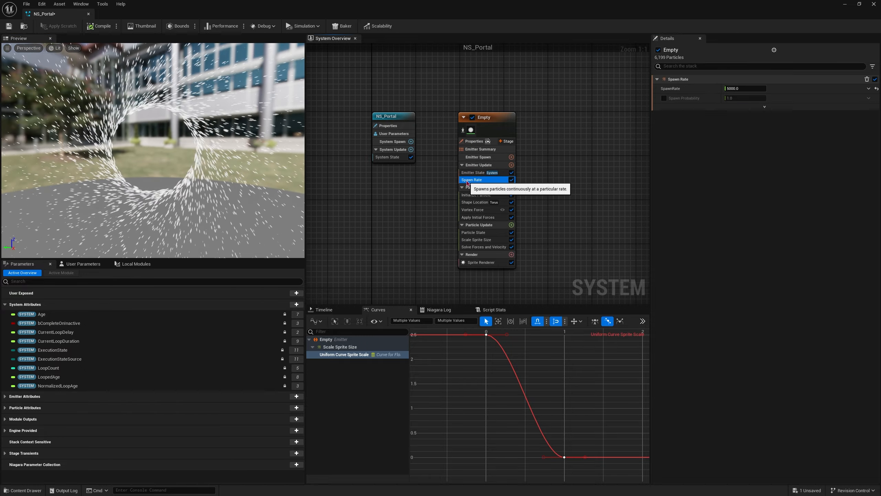
Step: Set the second component of both Sprite Size Min and Sprite Size Max to 10 in Initialize Particle
click(479, 194)
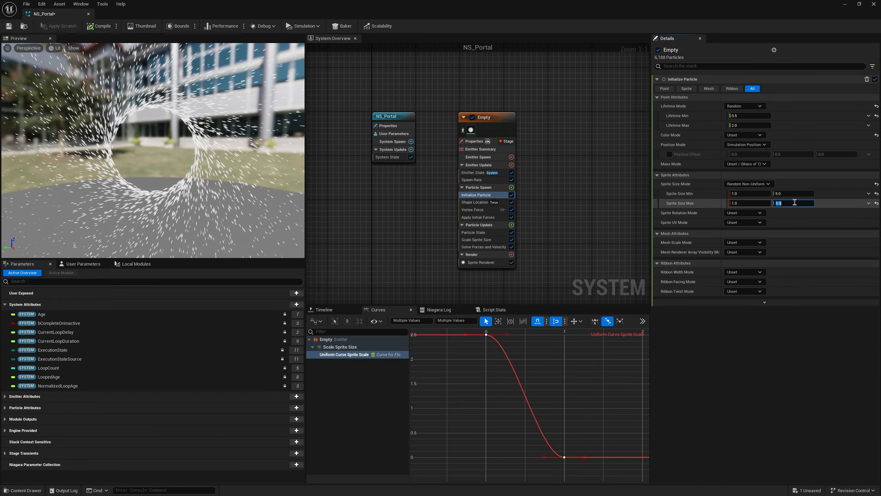
text(10)
key(Return)
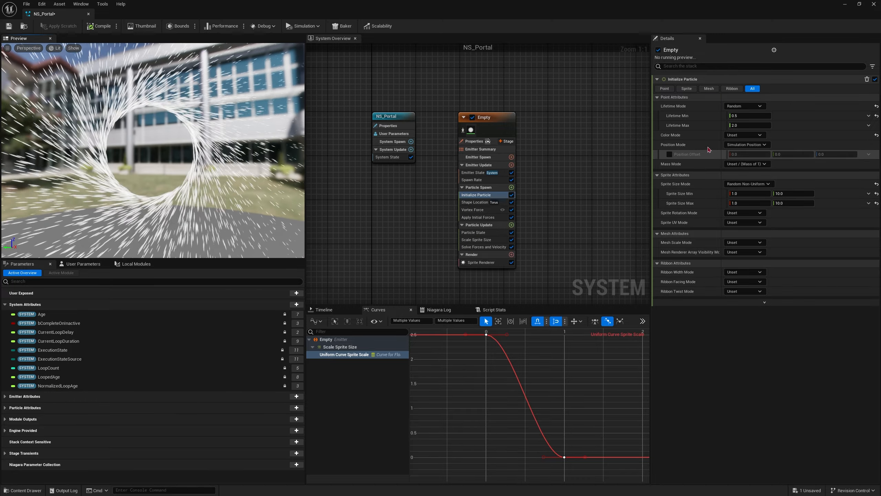
Step: Set the particle Color Mode to Random Range and have Color Minimum read from a new user parameter
click(679, 138)
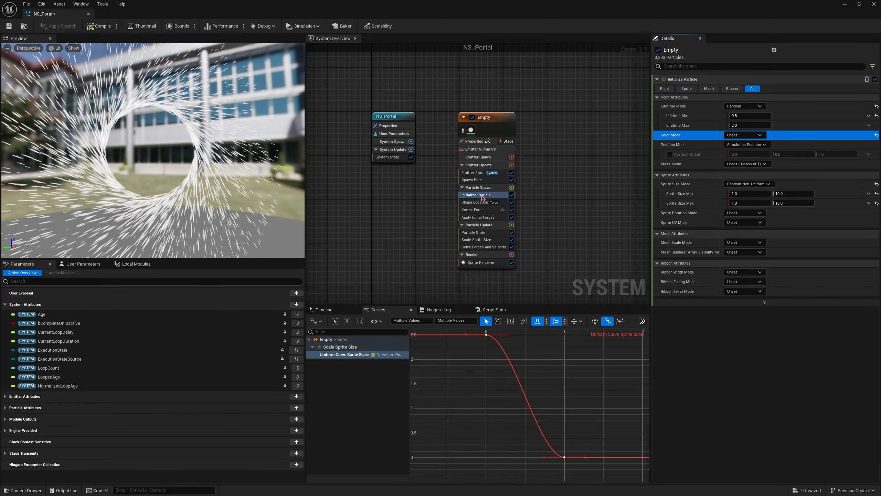
click(733, 135)
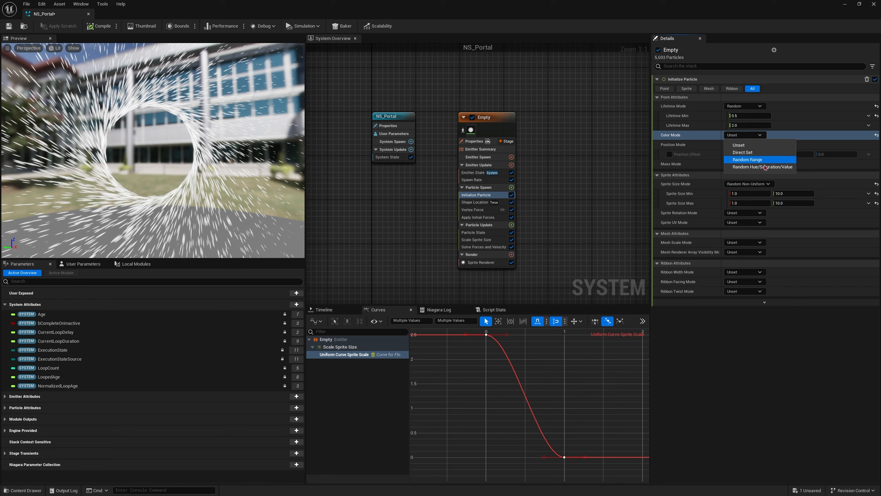
click(748, 160)
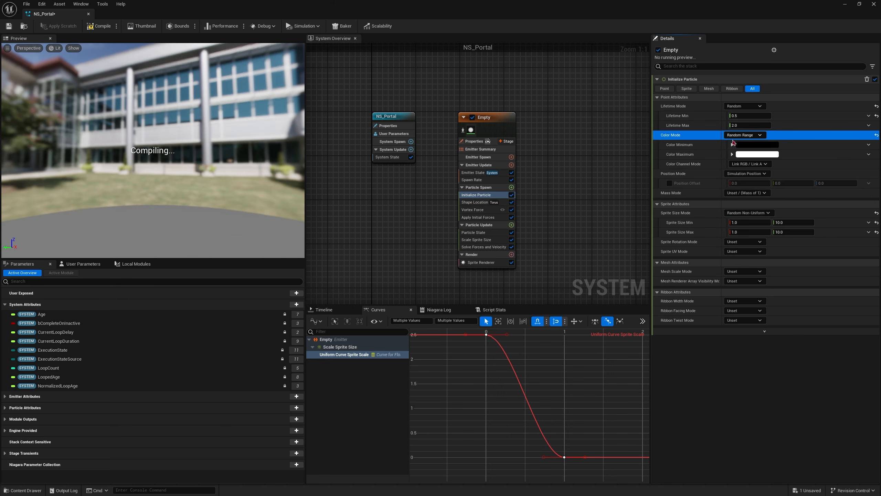
click(869, 145)
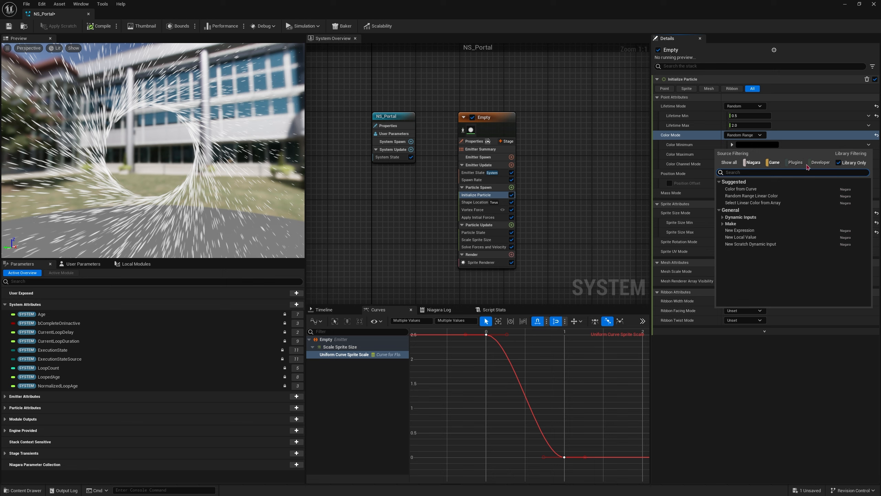
text(usert)
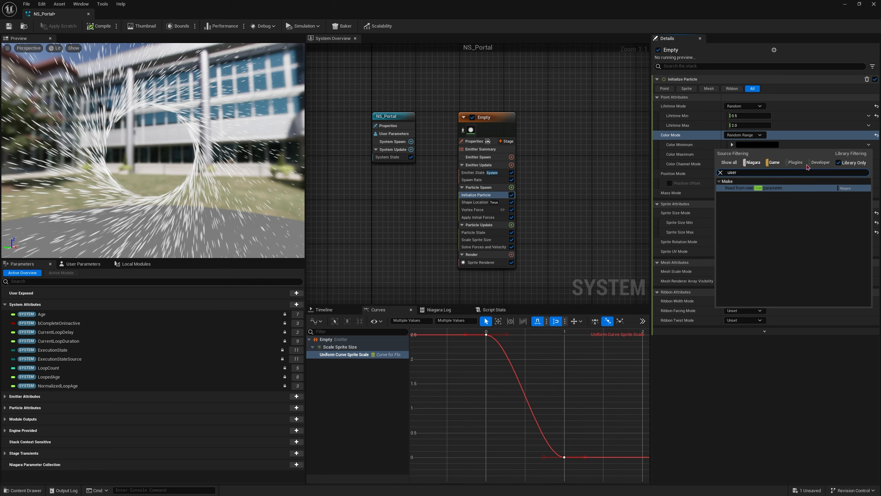
click(846, 188)
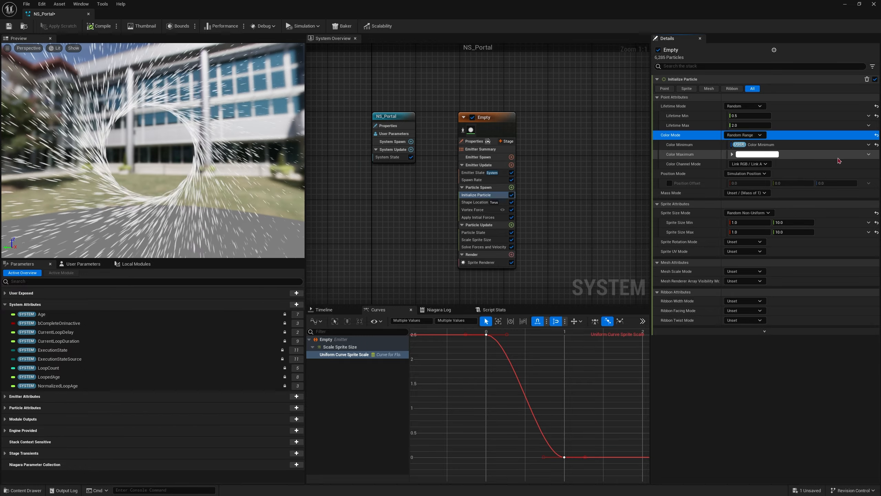
Step: Have Color Maximum read from its own new user parameter and save the Niagara system
click(868, 155)
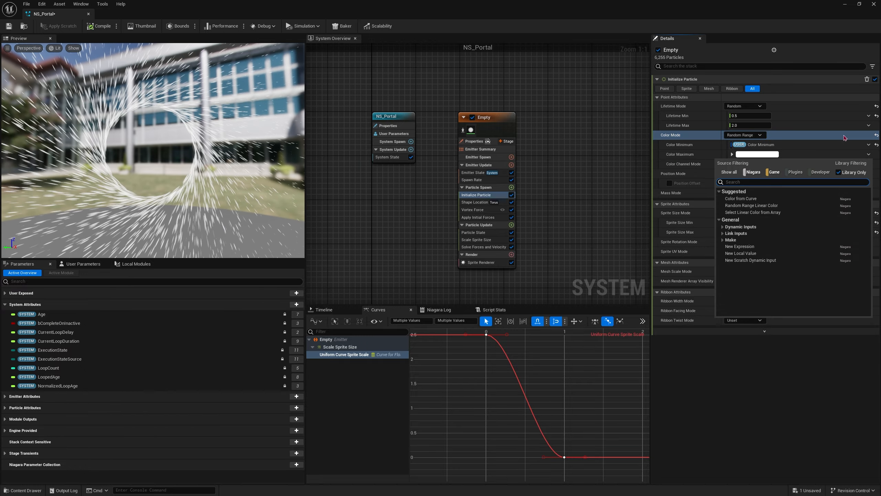
text(user)
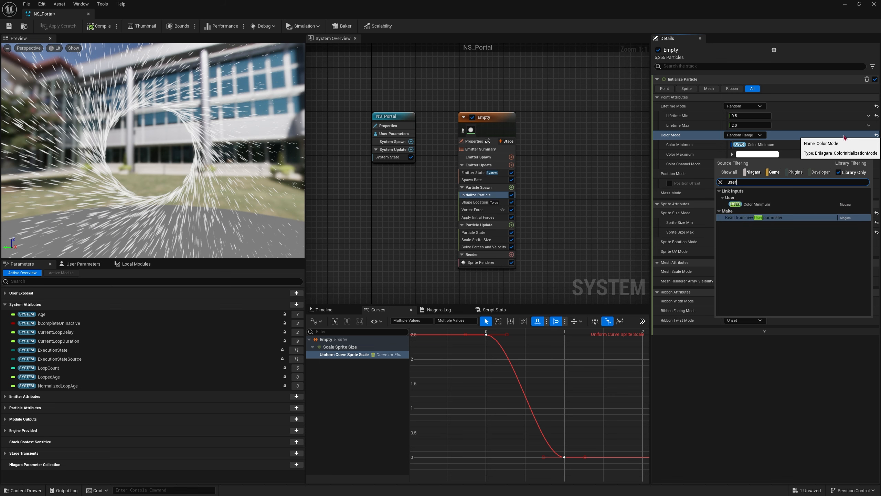
key(Up)
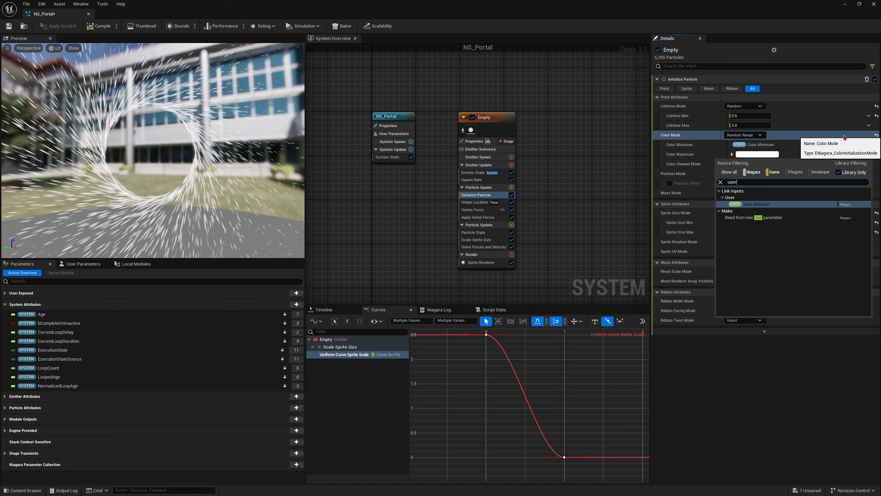
key(Down)
key(Return)
click(844, 137)
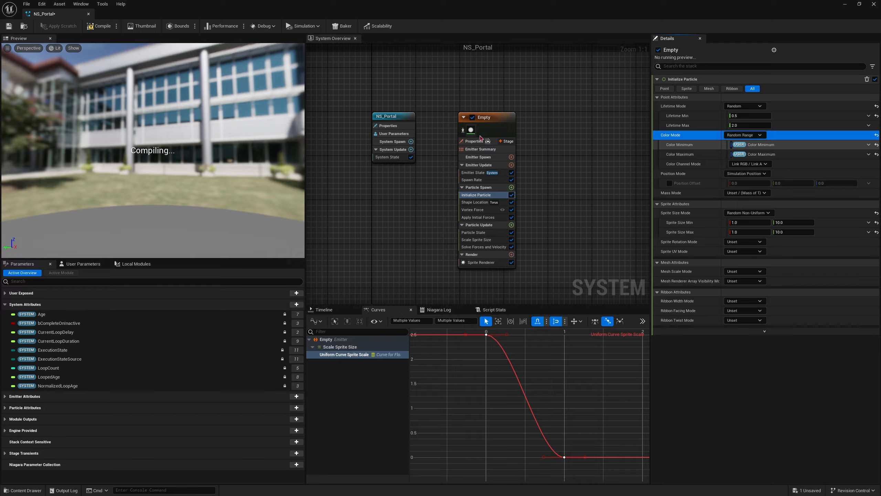
click(9, 27)
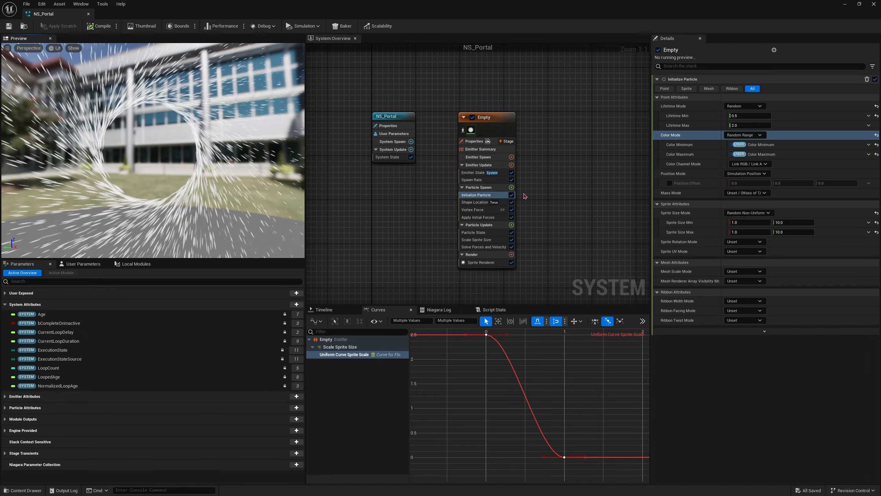
Step: Set the second component of Sprite Size Min and Sprite Size Max to 20
click(797, 225)
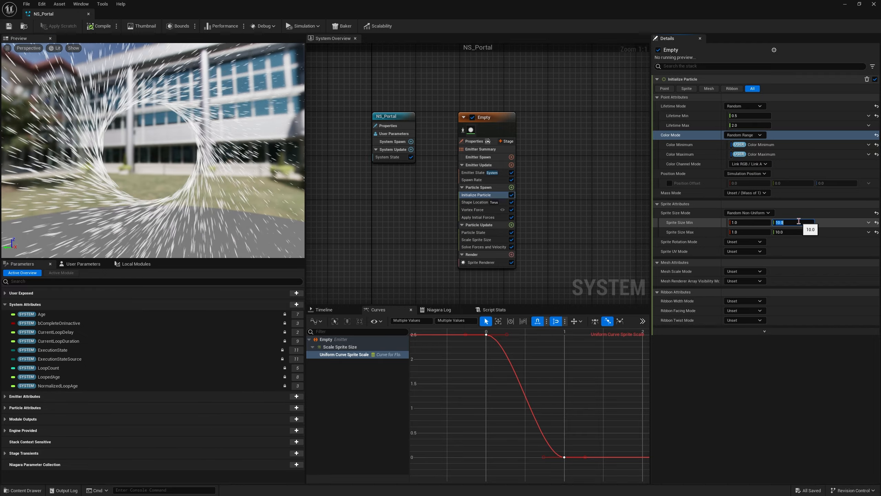
text(20)
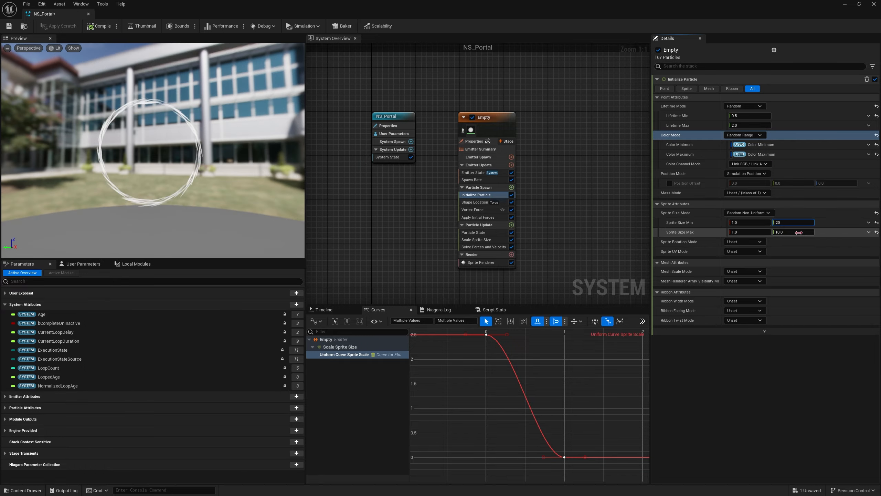
click(799, 232)
text(20)
key(Return)
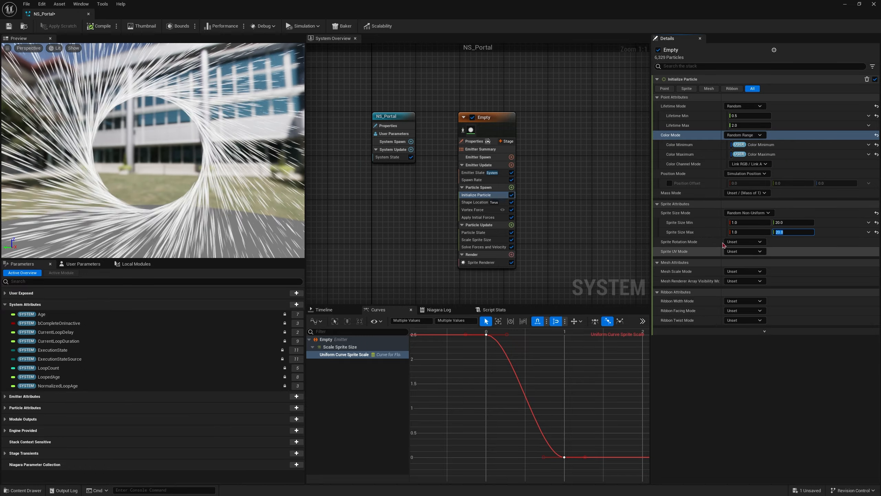
Step: Set the handle radius of the torus to 1 in the Shape Location module
click(475, 202)
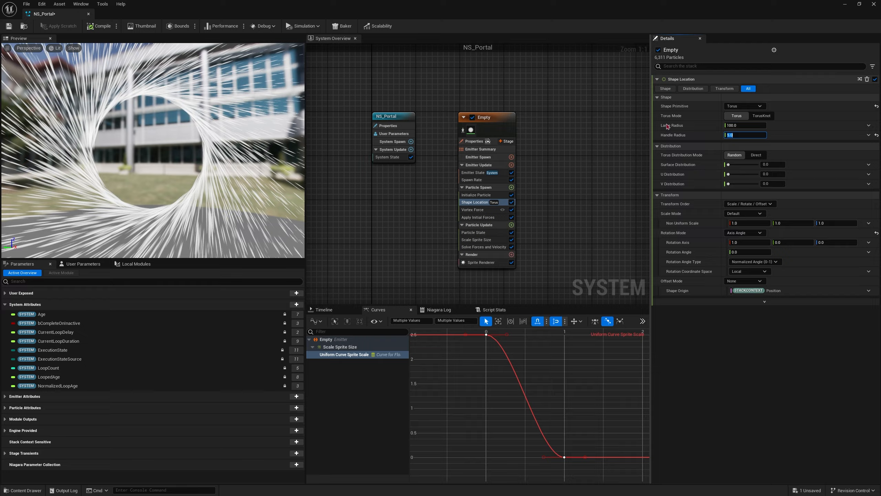
text(1)
key(Return)
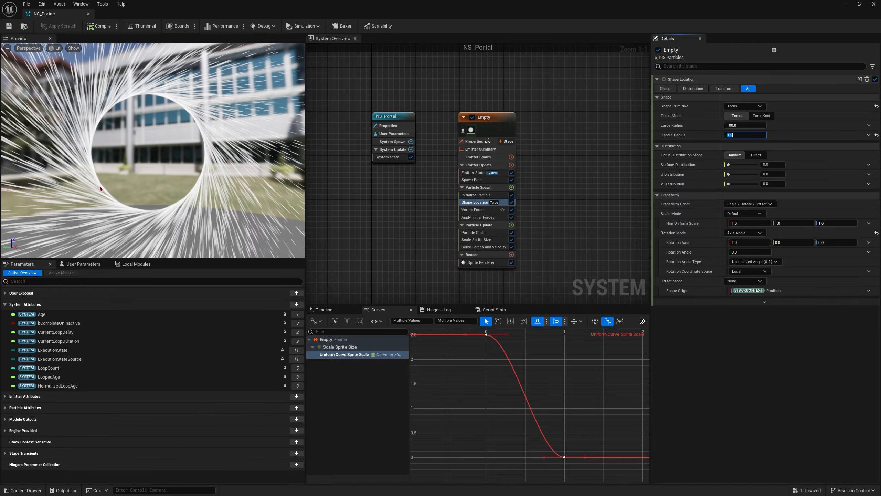
Step: Try a large radius of 50 for the torus and readjust it to 70
click(744, 125)
text(50)
key(Return)
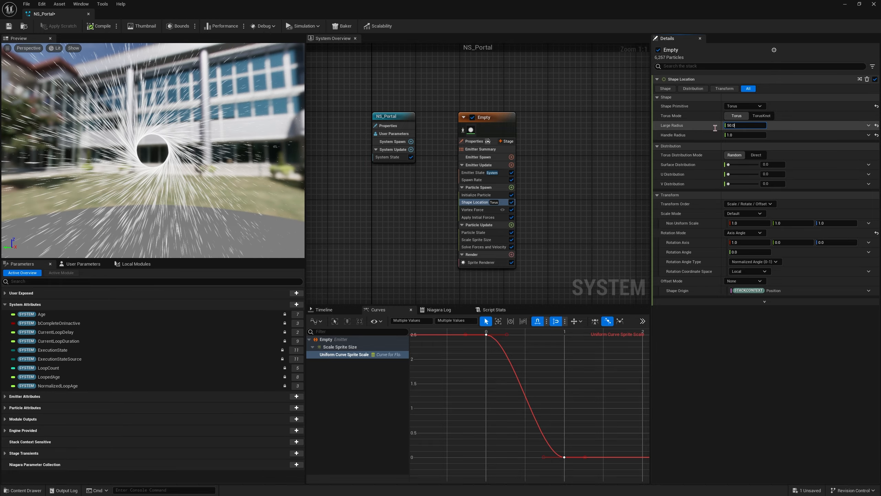
click(763, 127)
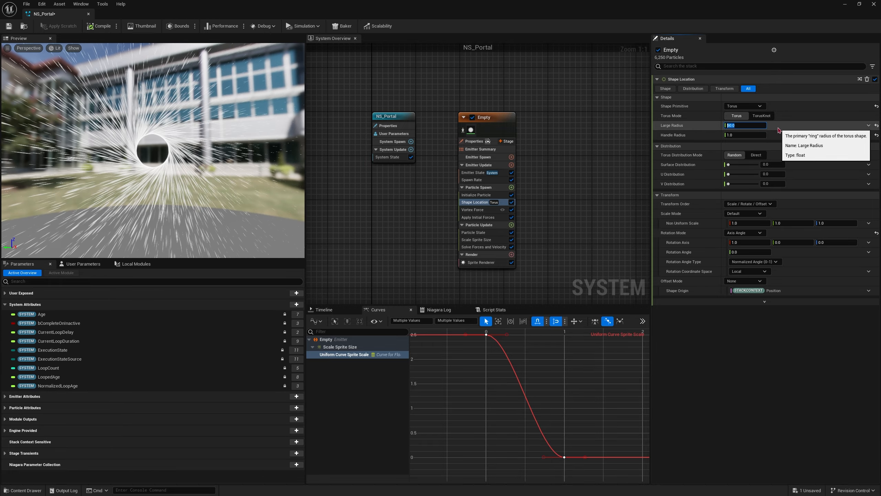
key(Return)
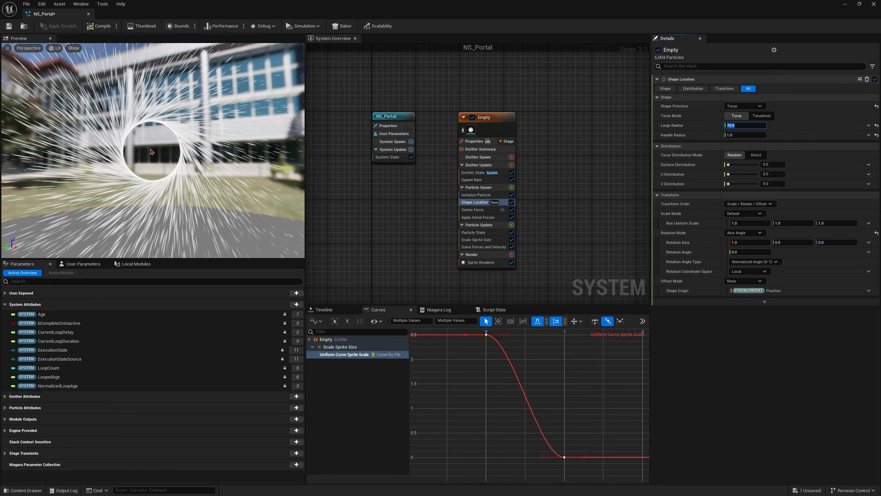
Step: Set the Scale Sprite Size module's Uniform Curve Scale to 2 and check the portal in the preview
click(483, 262)
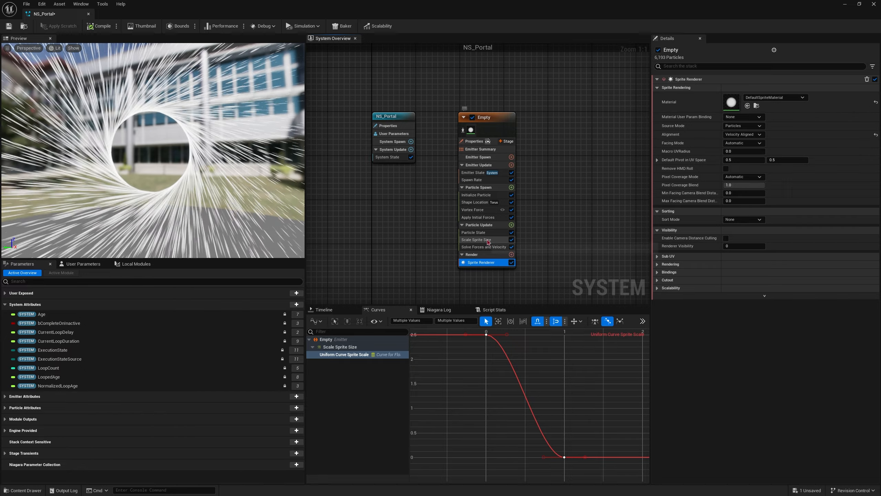
click(476, 239)
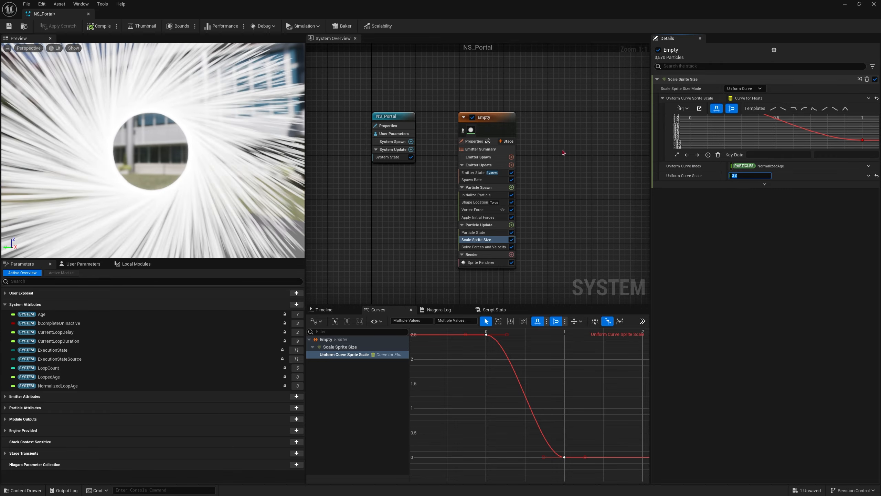
click(745, 175)
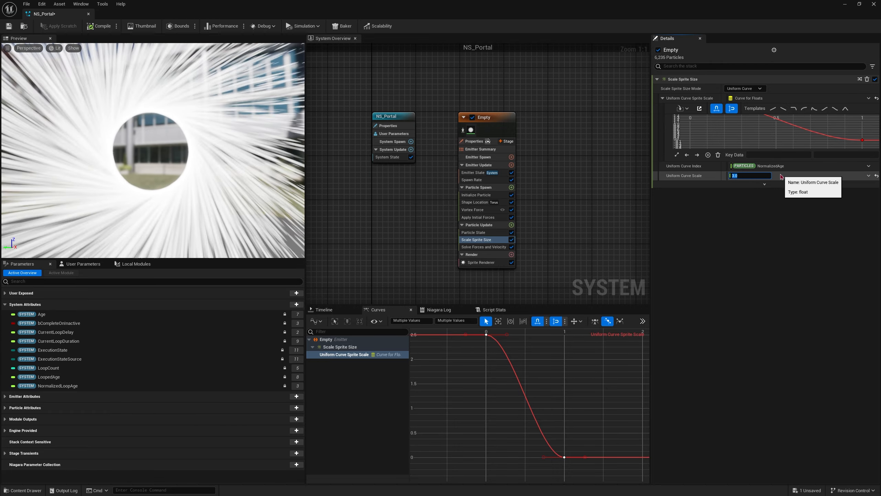
text(2)
key(Return)
scroll(240, 167, down, 4)
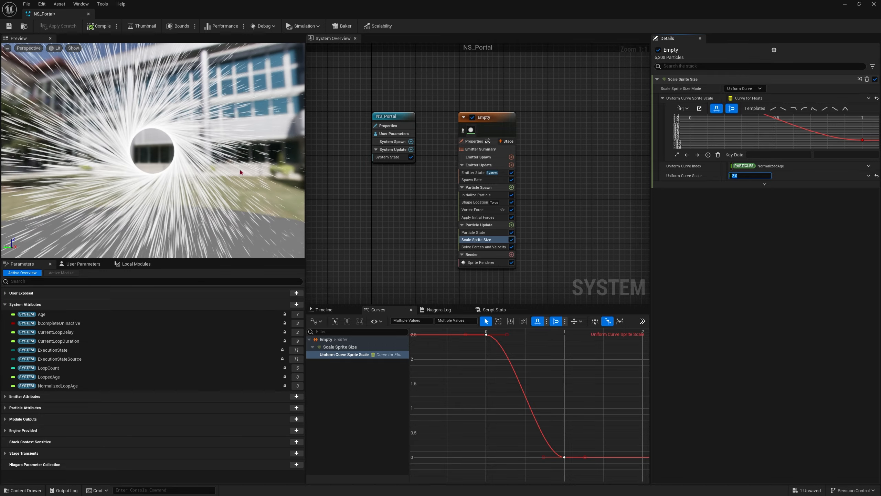
mouse_move(240, 169)
right_down()
mouse_move(225, 170)
mouse_move(255, 169)
right_up()
drag(183, 149, 190, 174)
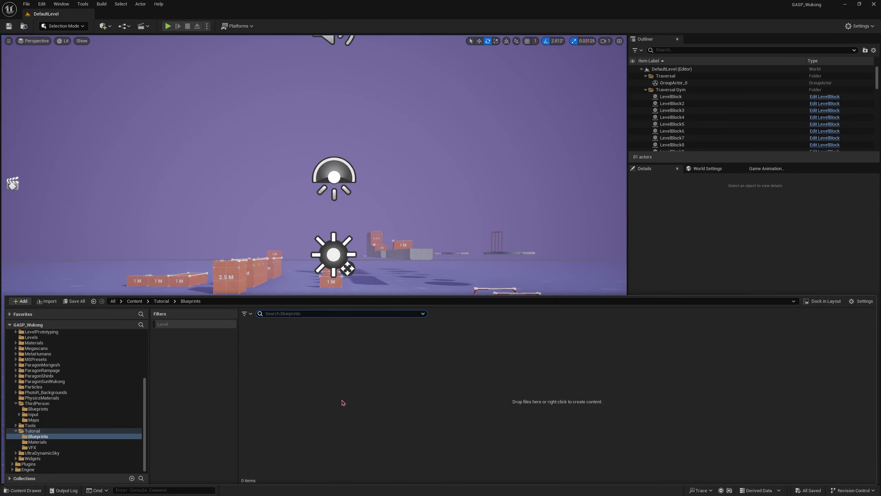
Step: Create an Actor Blueprint class named BP_PortalEffect in the Tutorial Blueprints folder and open it for editing
right_click(335, 381)
click(384, 164)
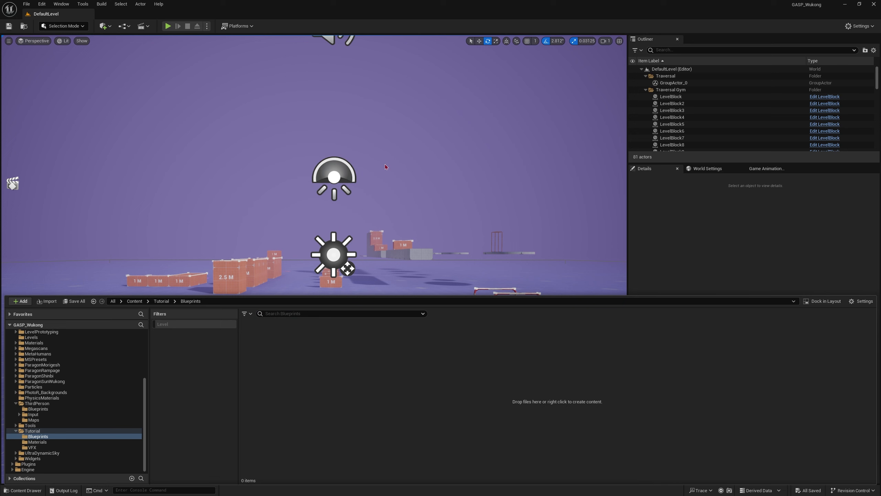
click(428, 238)
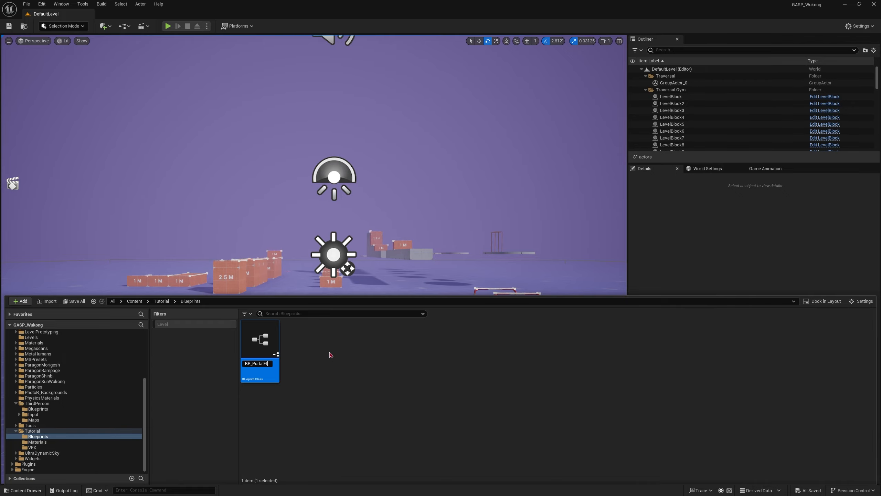
key(Return)
key(Return)
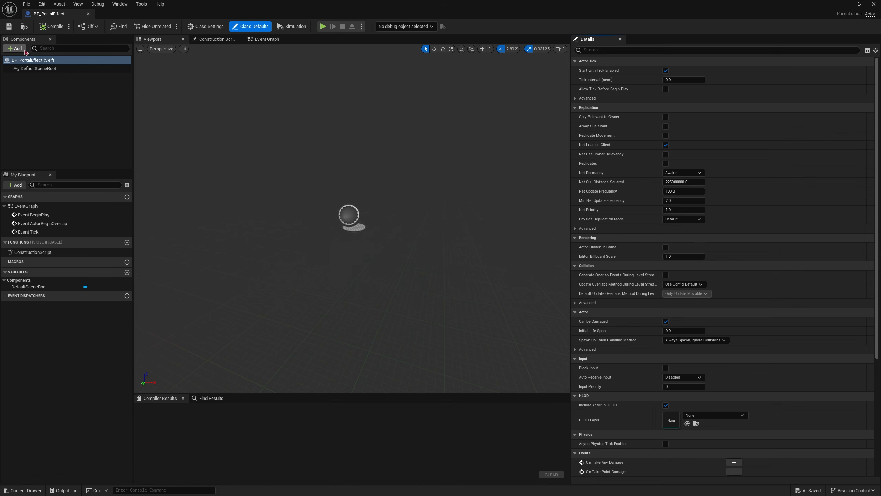
Step: Add a Niagara Particle System component named NS_PortalEffect to the Blueprint
click(24, 52)
text(Ni)
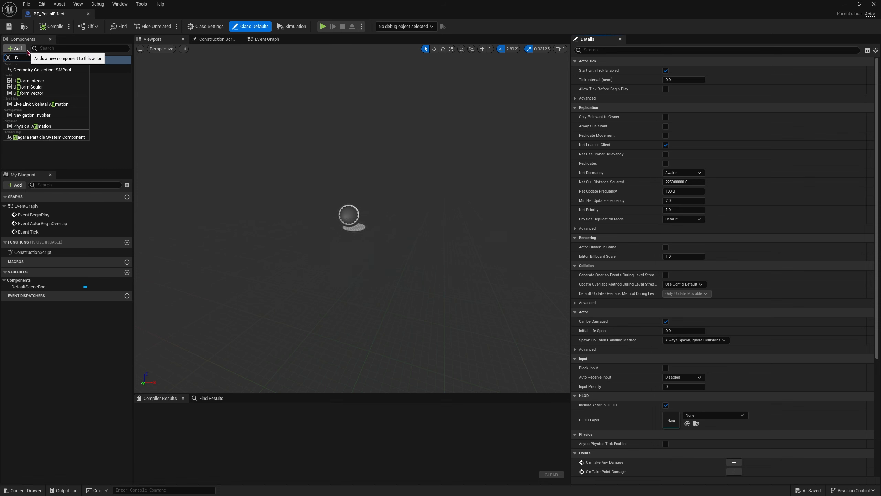
click(47, 137)
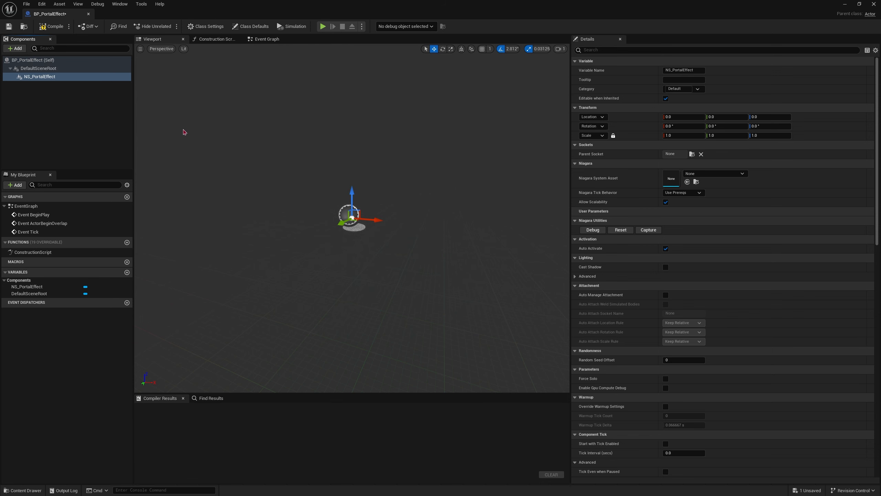
Step: Assign NS_Portal as the Niagara System Asset of the NS_PortalEffect component and inspect the particles in the viewport
click(714, 174)
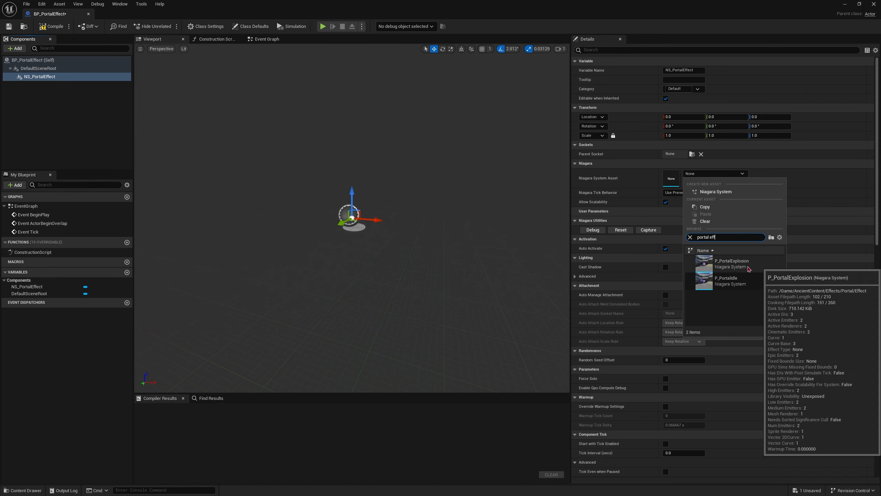
text(tal)
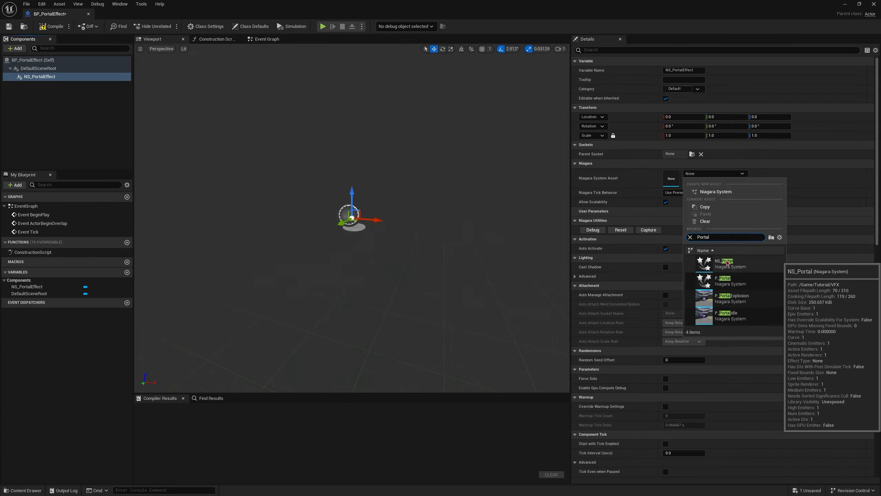
click(768, 261)
right_drag(458, 229, 399, 197)
key(s)
key(w)
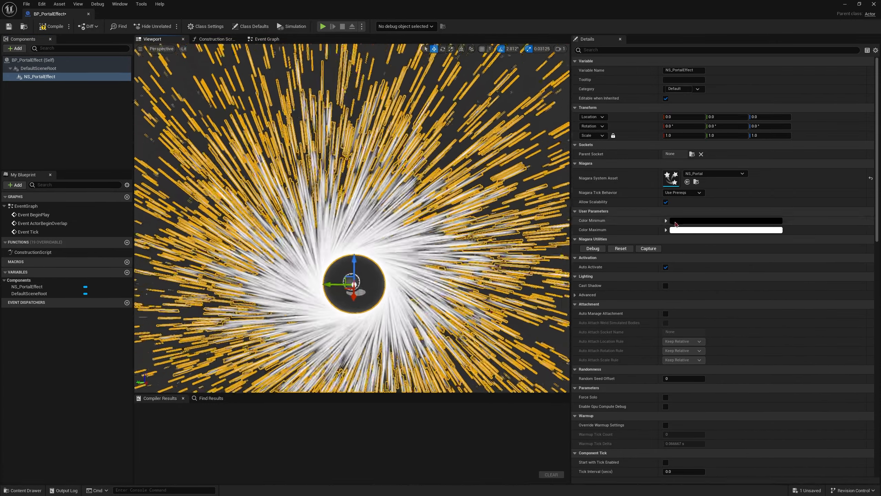
click(102, 147)
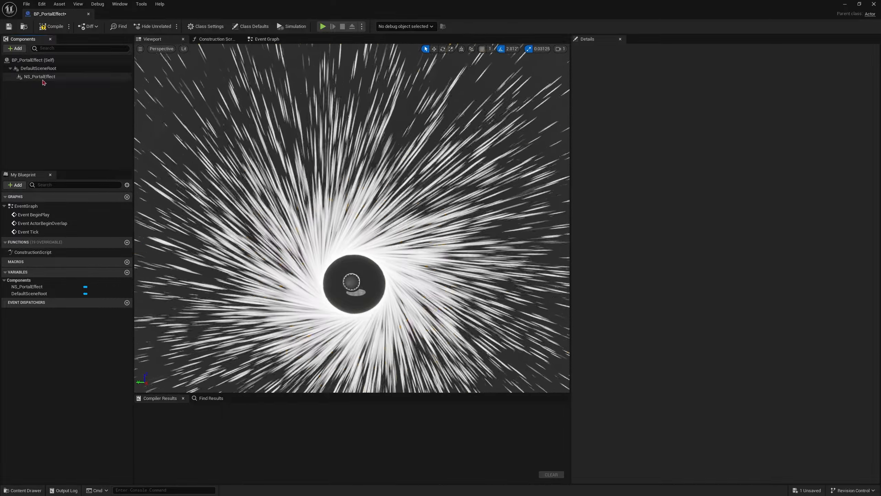
Step: Set the Color Minimum user parameter of NS_PortalEffect to a pale yellow with a hue of about 42 and saturation of about 0.62
click(40, 76)
click(691, 222)
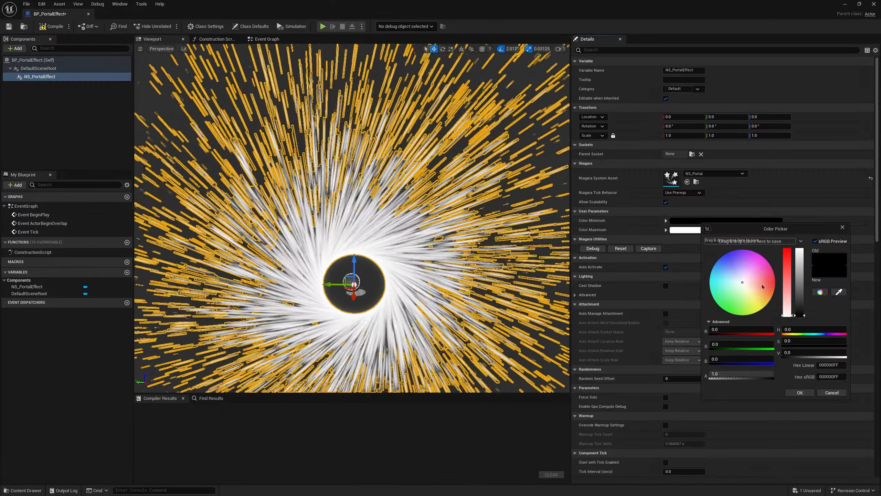
click(755, 293)
drag(757, 296, 759, 297)
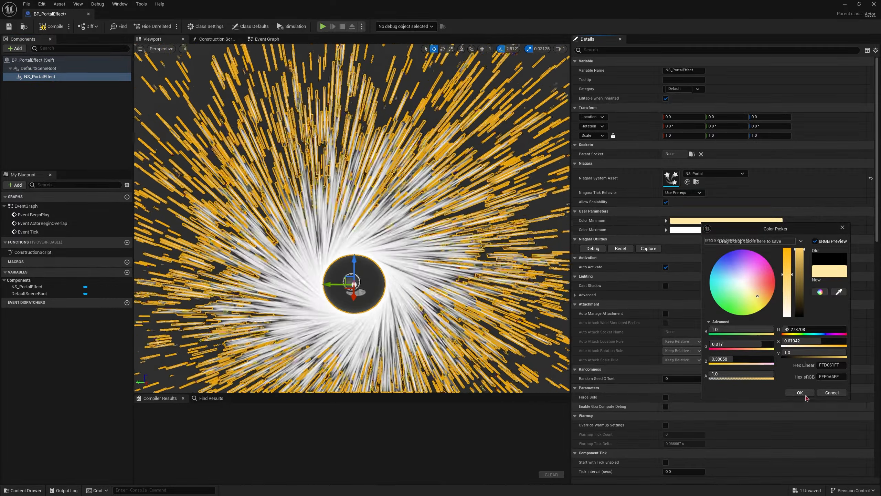
click(803, 394)
Step: Set the Color Maximum user parameter to a fully saturated orange, hue about 21, and check the portal without its selection outline
click(721, 232)
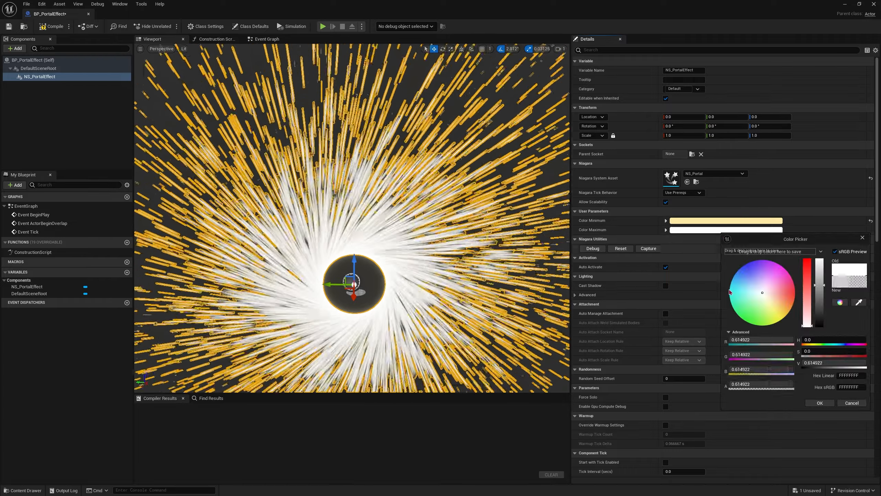
drag(789, 301, 802, 307)
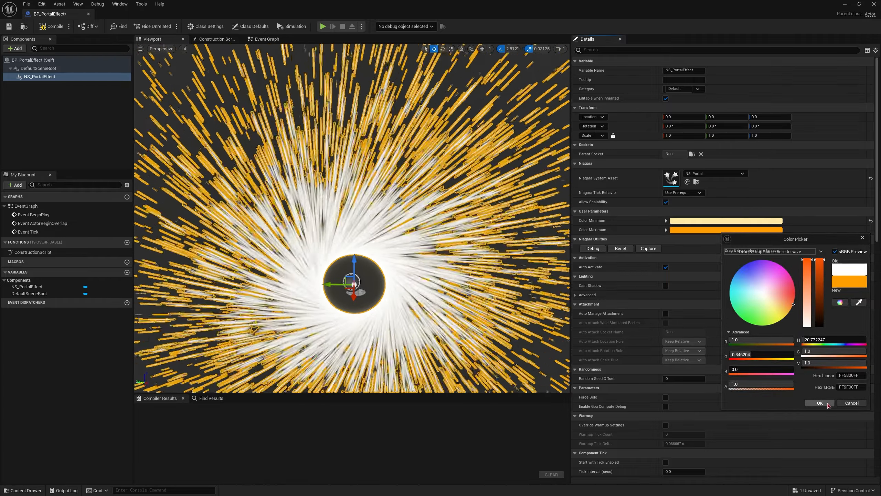
click(820, 403)
click(51, 113)
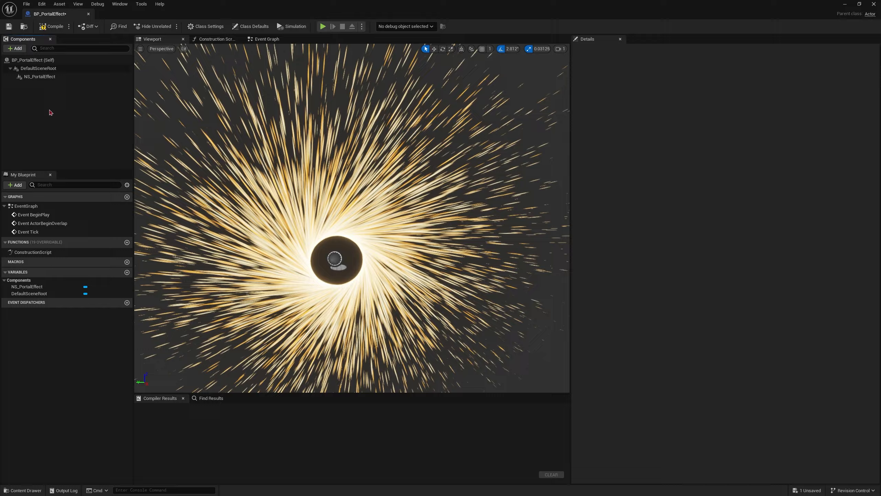
mouse_move(292, 195)
right_down()
mouse_move(299, 226)
mouse_move(293, 195)
right_up()
key(w)
key(s)
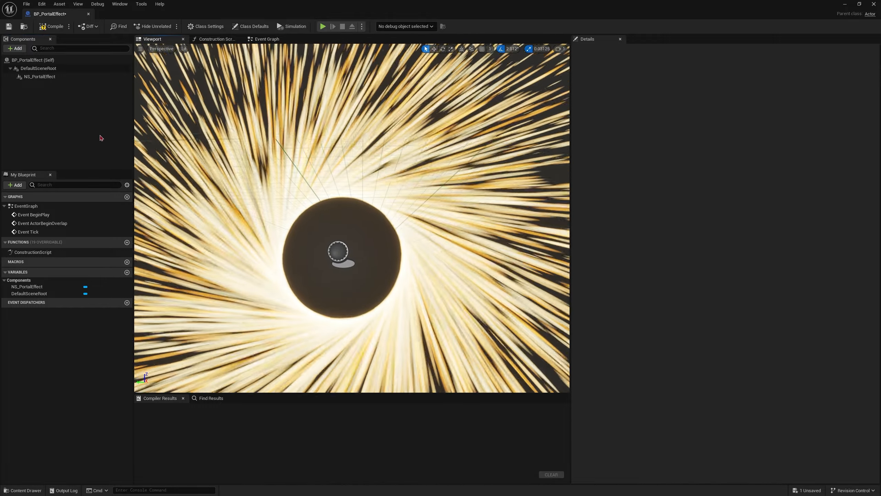
Step: Raise the red channel of NS_PortalEffect's Color Maximum to 5.0 to make the particles glow
click(79, 79)
click(725, 230)
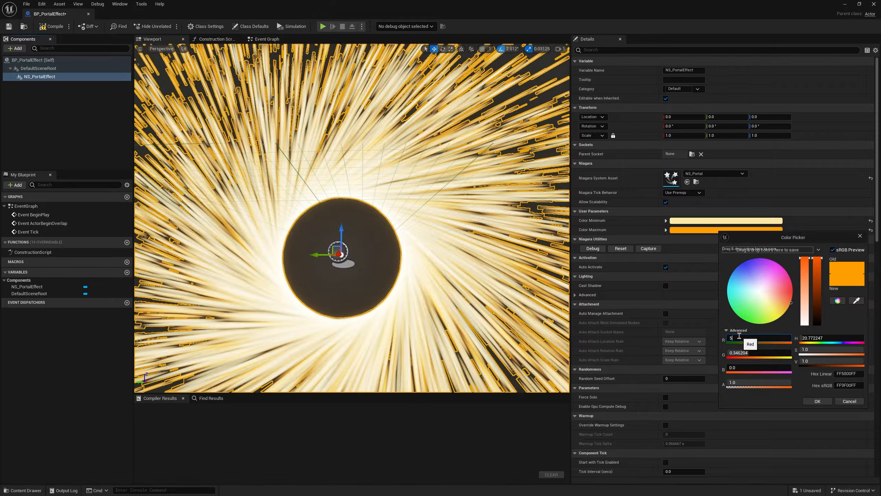
key(Return)
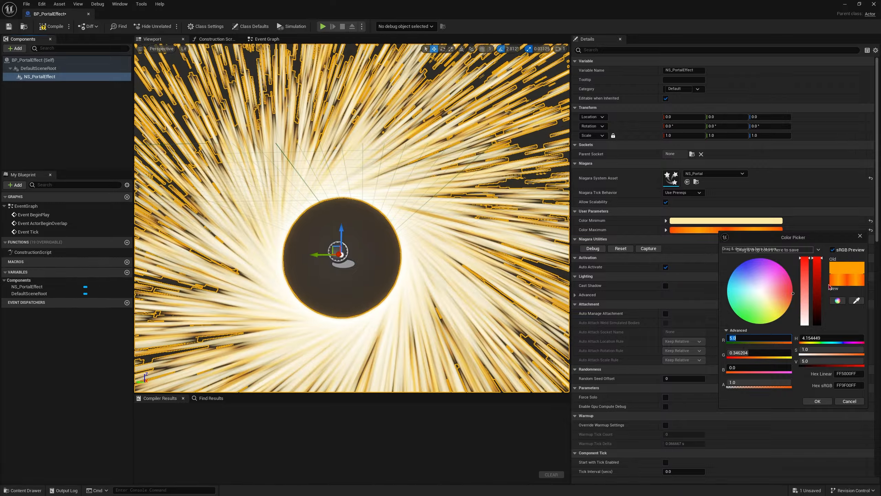
click(817, 401)
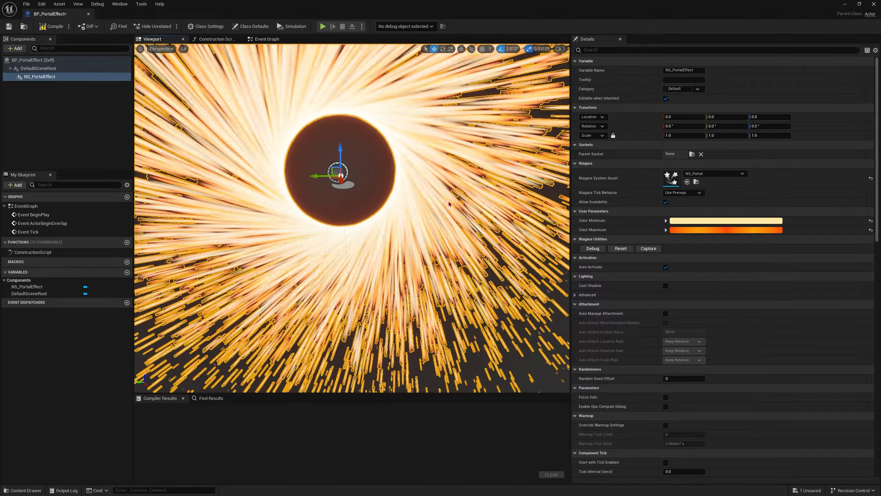
Step: Try a red value of 1000 for Color Maximum and lower it again
click(693, 229)
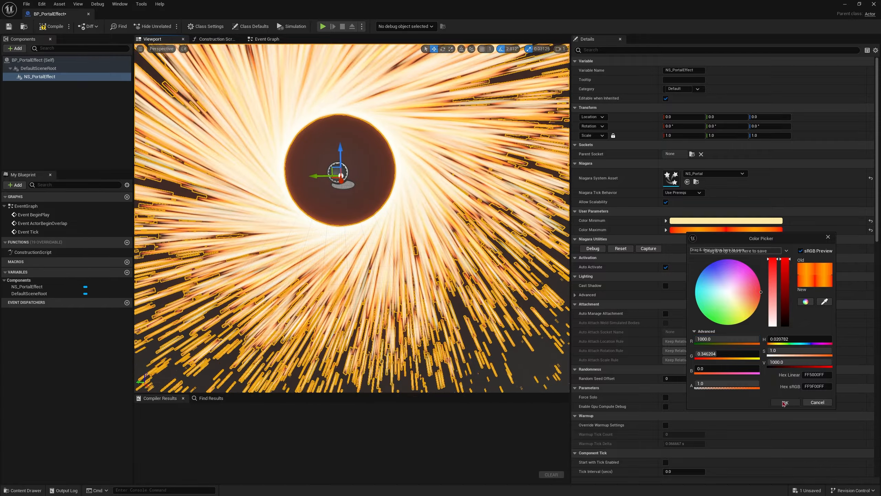
click(785, 403)
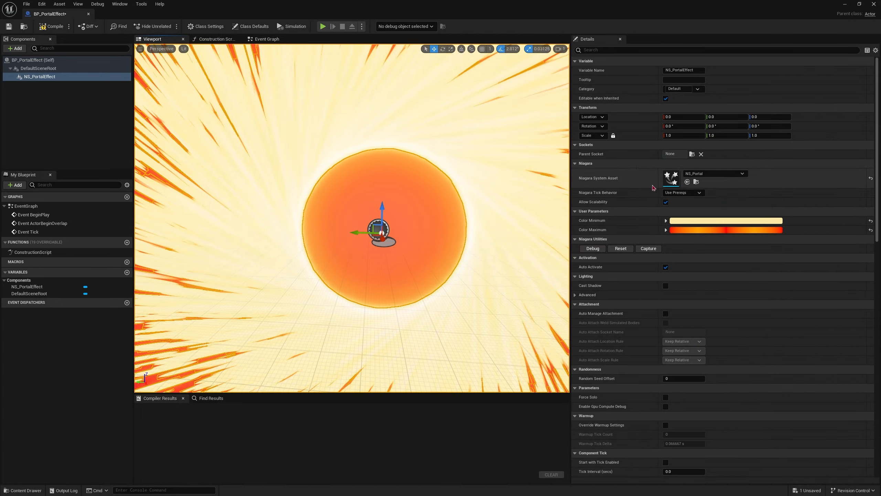
click(715, 230)
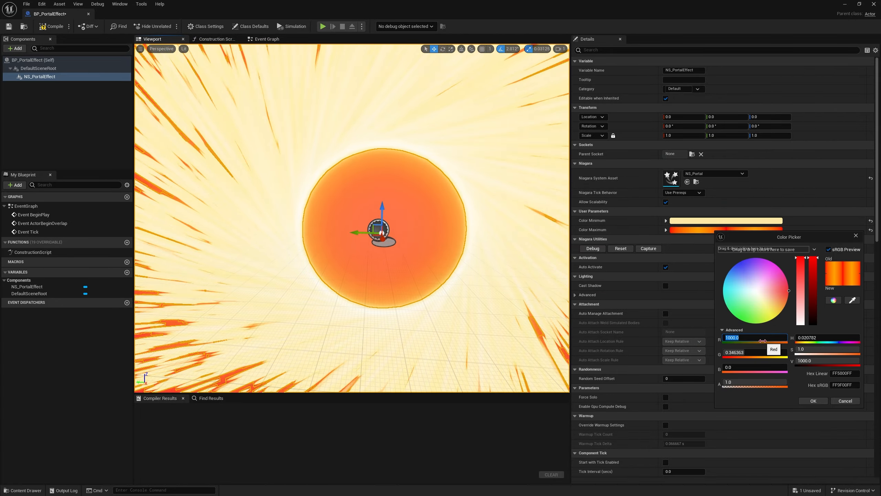
click(813, 401)
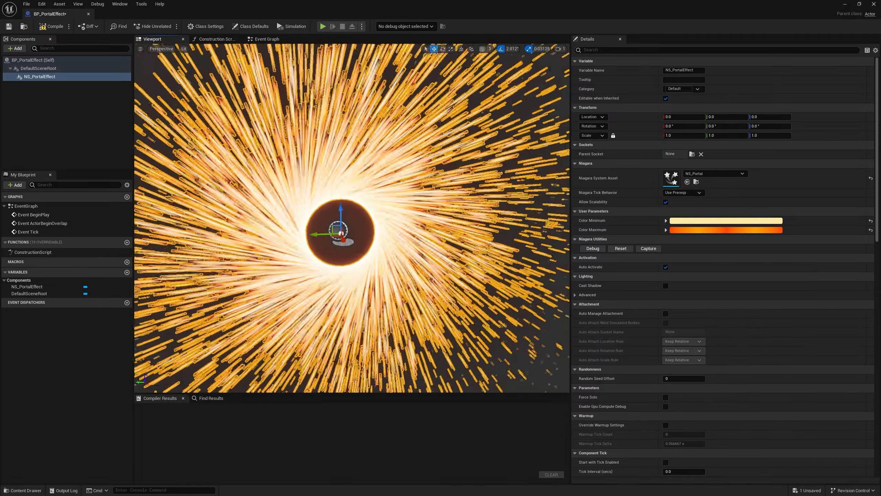
Step: Inspect the glowing portal from near and far and compile the BP_PortalEffect Blueprint
key(s)
right_drag(351, 218, 322, 240)
key(w)
key(w)
mouse_move(427, 197)
right_down()
mouse_move(451, 184)
mouse_move(431, 178)
mouse_move(427, 197)
right_up()
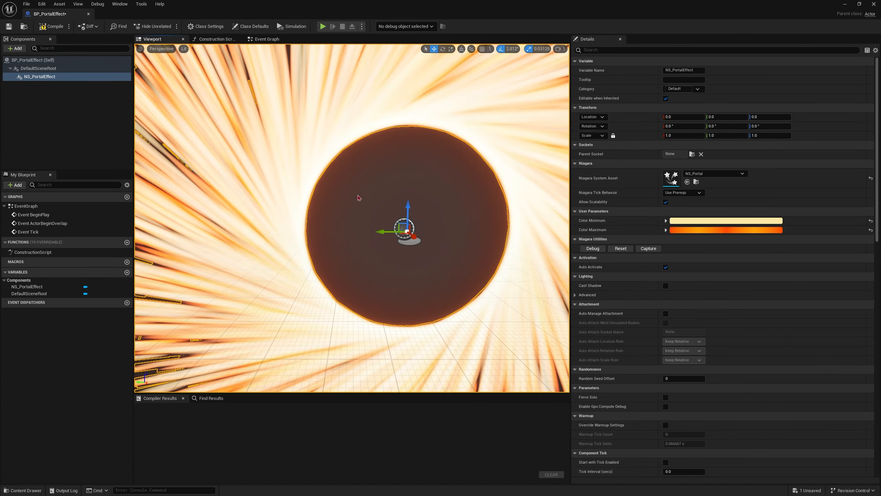
click(51, 27)
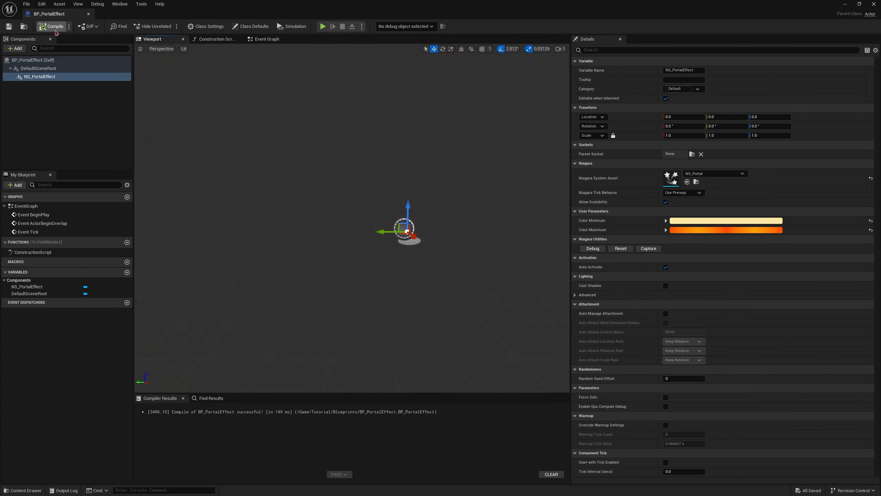
Step: Add a Cylinder component under the default scene root, keeping its default name
click(19, 96)
click(14, 48)
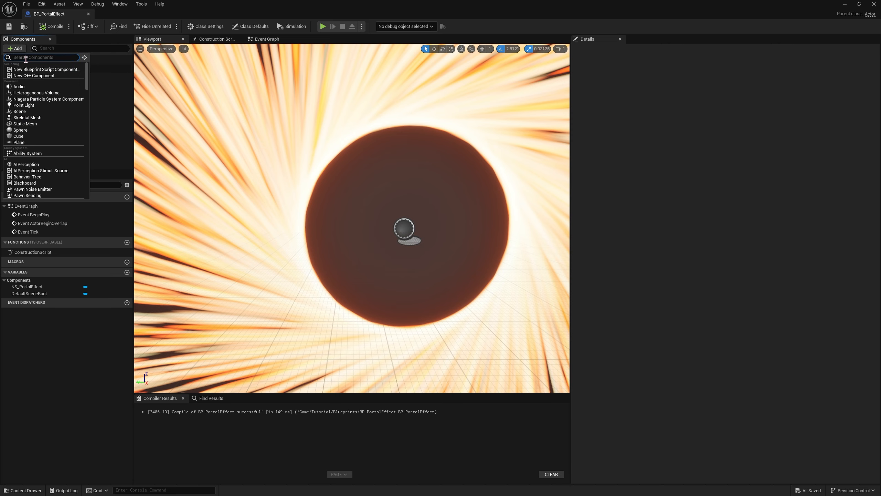
text(cyl)
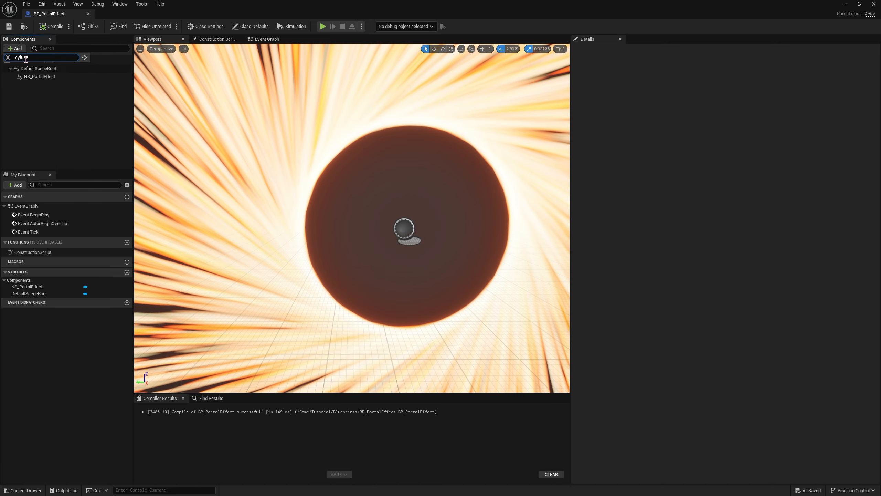
text(u)
key(BackSpace)
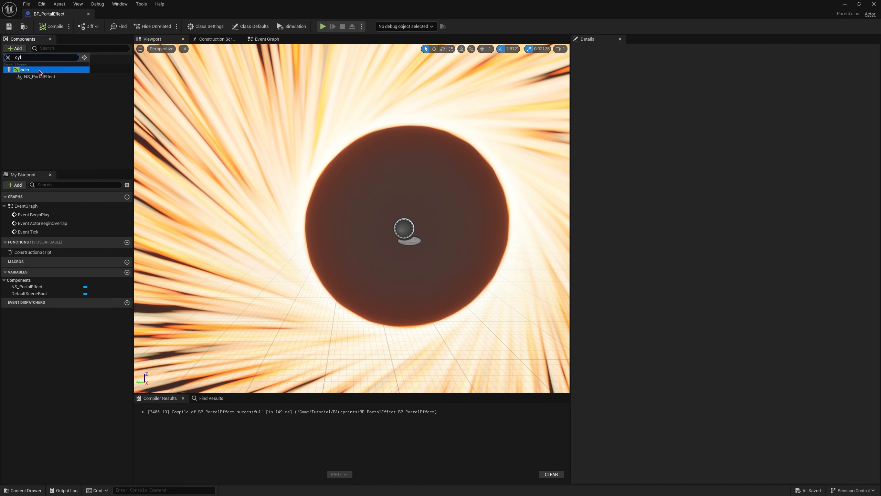
click(39, 72)
key(Return)
Step: Rotate the Cylinder component 90° about the Y axis so that it faces along the portal's opening
right_drag(355, 189, 292, 193)
click(731, 128)
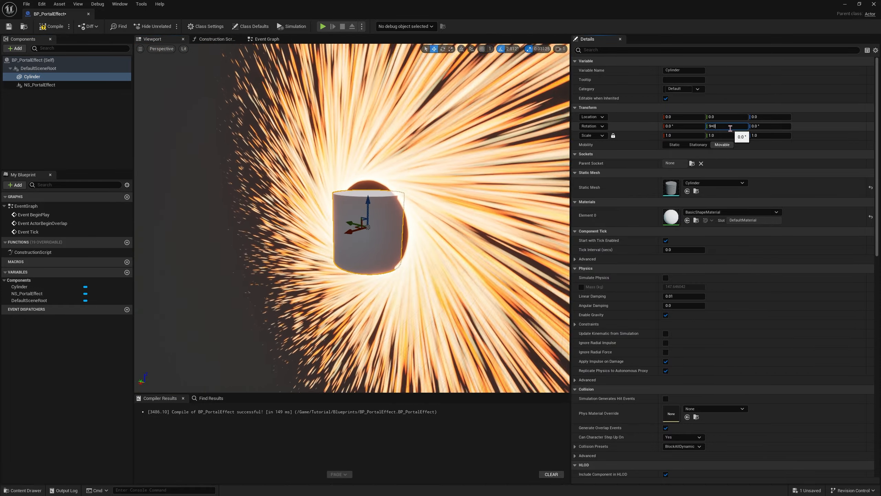
text(90)
key(Return)
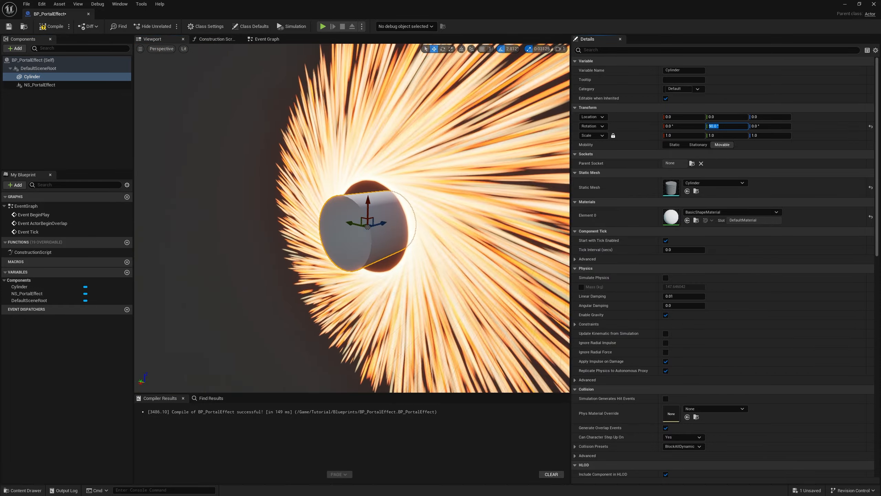
Step: Unlock the Cylinder's scale proportions, flatten it into a thin disc with a Z scale of 0.03125, and lock the proportions again
key(e)
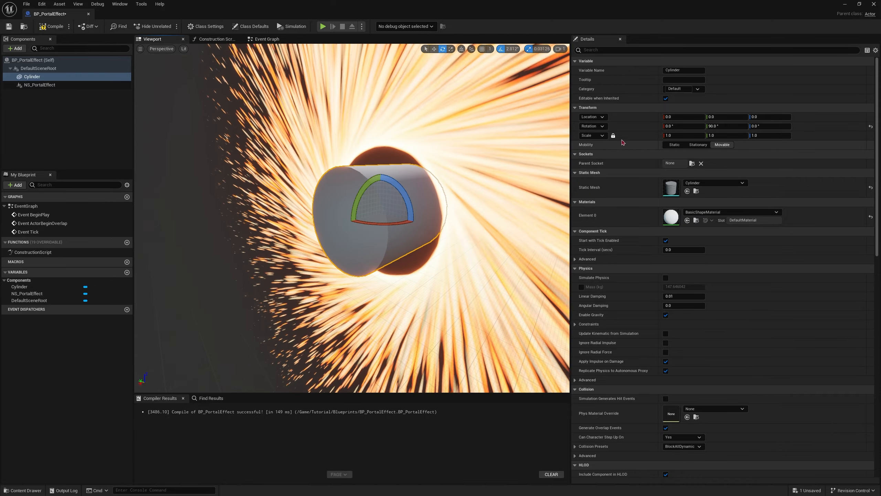
click(613, 135)
right_drag(399, 212, 368, 221)
key(r)
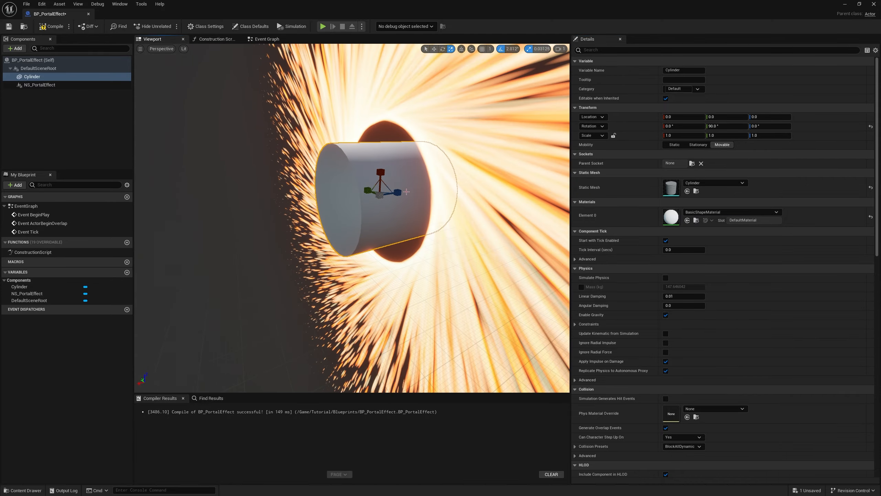
drag(398, 192, 377, 193)
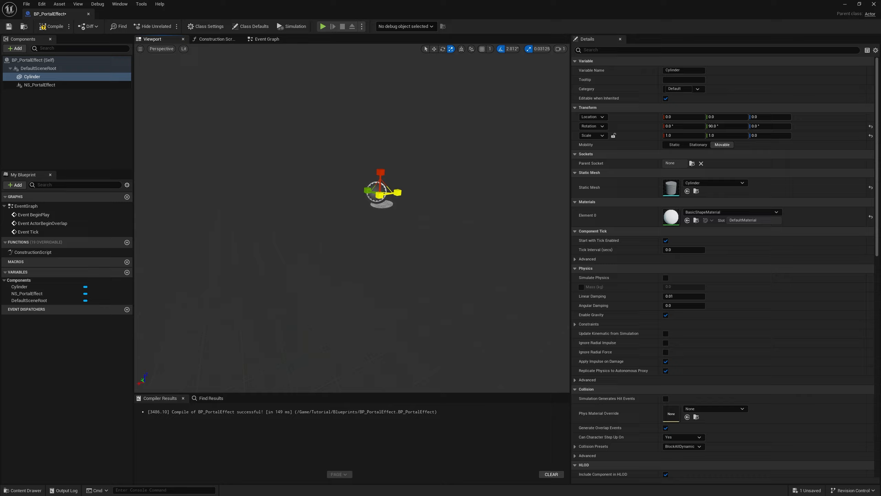
click(614, 135)
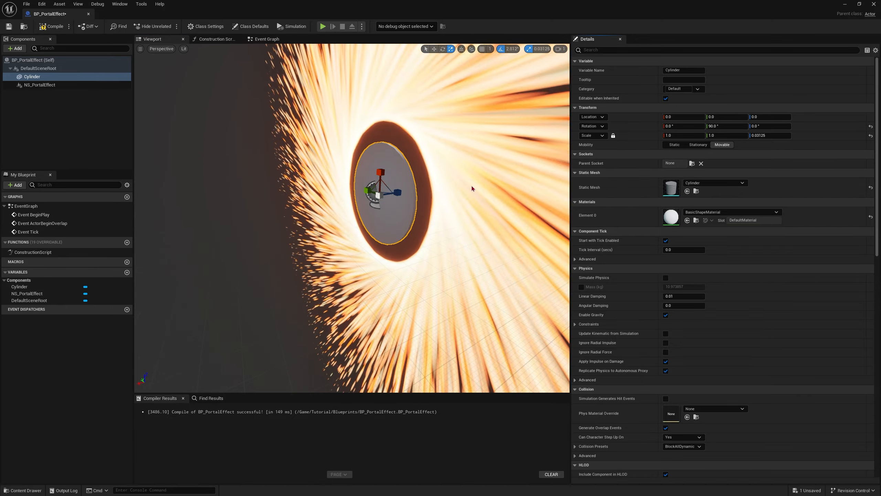
Step: Enlarge the flattened Cylinder equally in X and Y to a scale of 2.0625 to cover the portal's opening
key(a)
right_drag(473, 188, 547, 189)
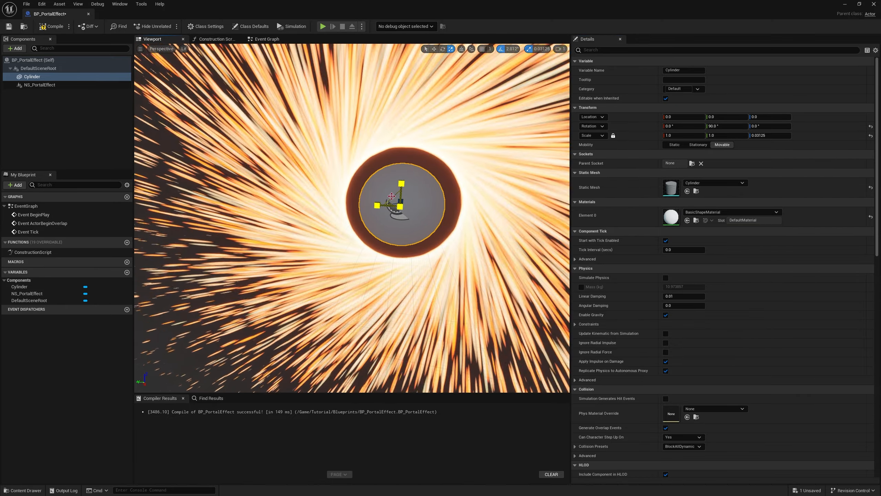
drag(392, 197, 406, 195)
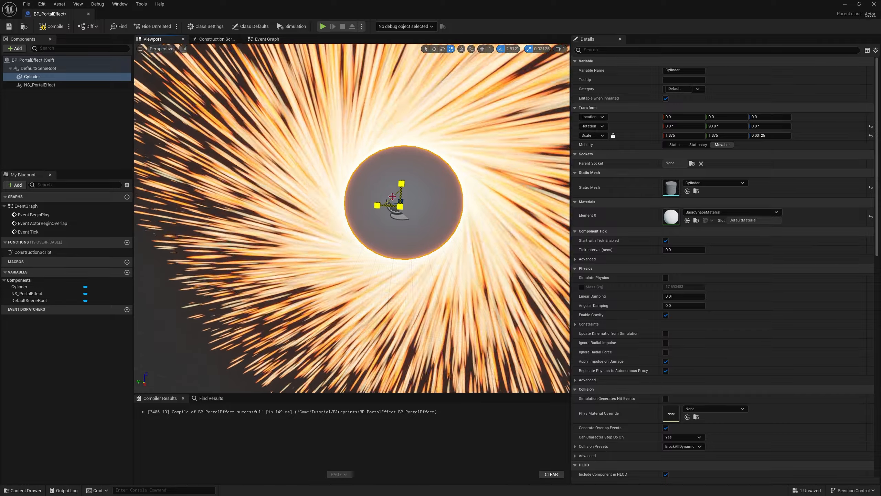
key(s)
mouse_move(392, 197)
right_down()
mouse_move(391, 211)
mouse_move(399, 210)
right_up()
key(w)
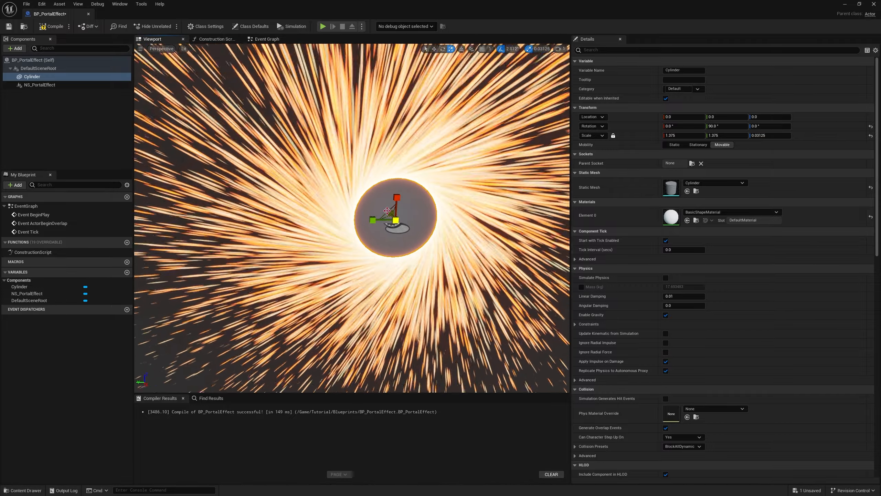
mouse_move(360, 231)
right_down()
mouse_move(382, 228)
mouse_move(369, 221)
right_up()
key(w)
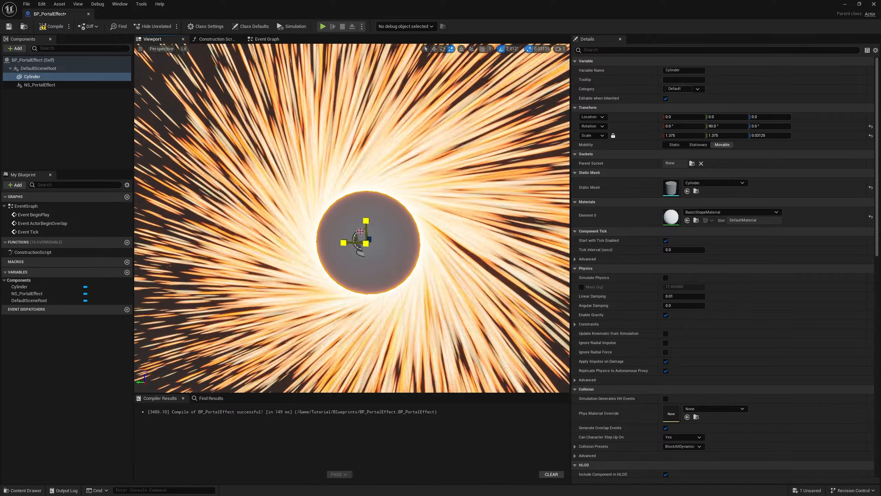
drag(360, 231, 368, 225)
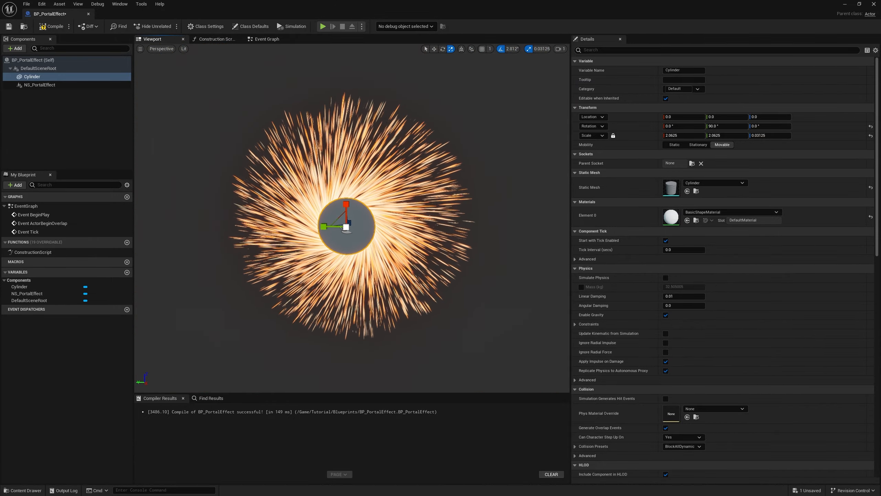
Step: Save the Blueprint and create a new material named Mat_PortalEffect in the Tutorial project's Materials folder
key(ctrl+s)
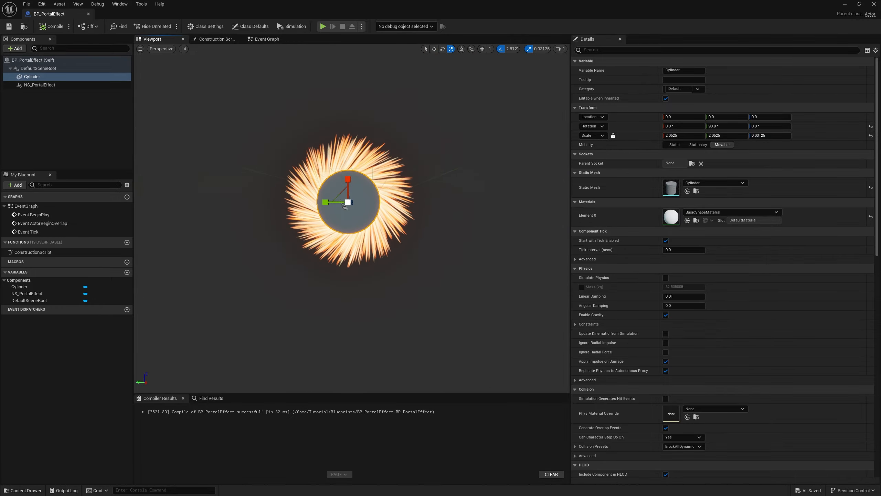
key(ctrl+space)
click(161, 325)
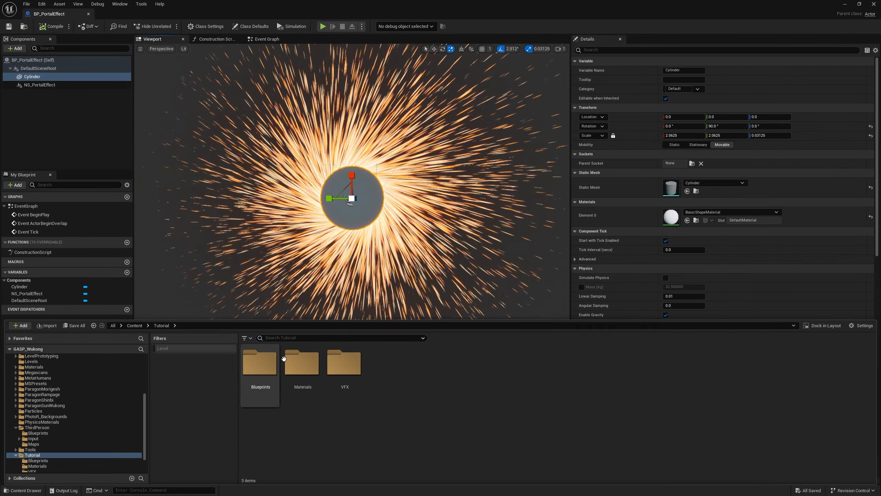
double_click(287, 360)
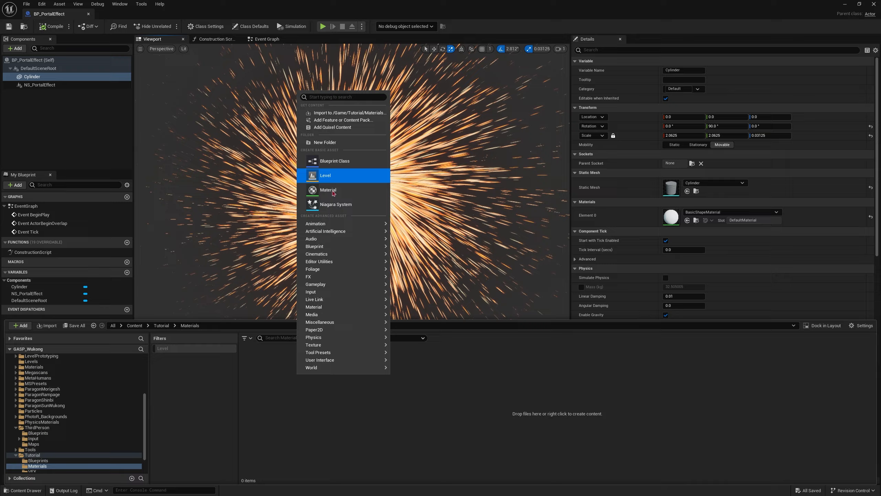
click(328, 190)
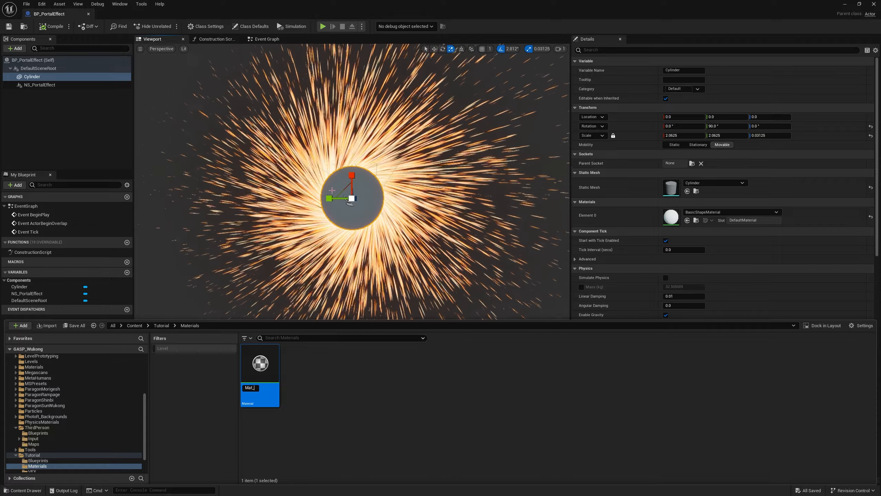
text(Mat_PortalEffec)
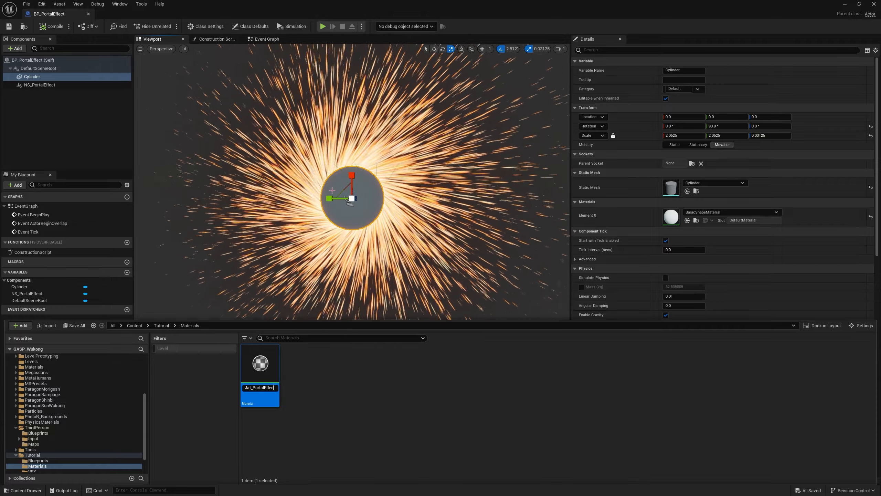
text(t)
key(Return)
Step: Open the Mat_PortalEffect material for editing and set its shading model to Unlit
click(297, 161)
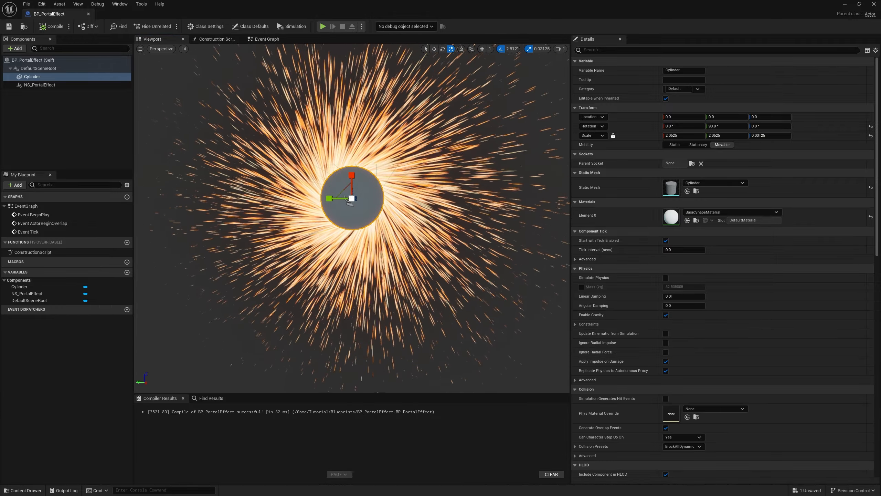
drag(196, 37, 138, 14)
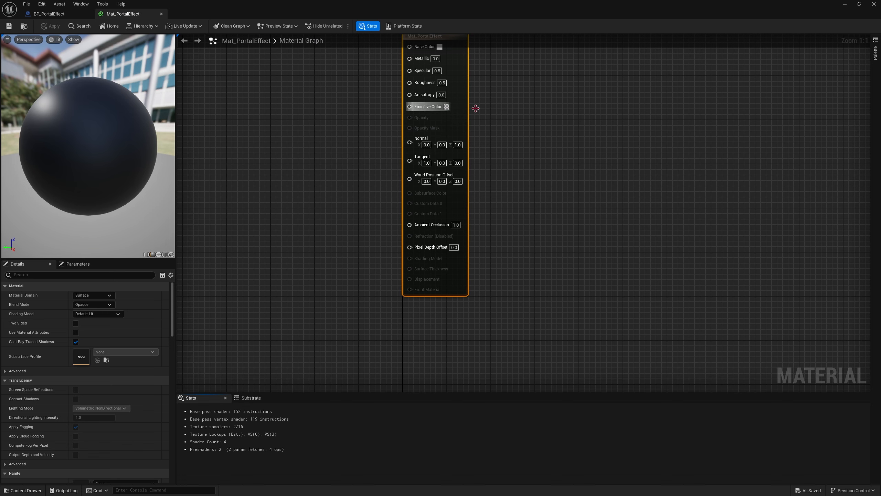
right_drag(542, 113, 666, 218)
right_drag(430, 221, 477, 178)
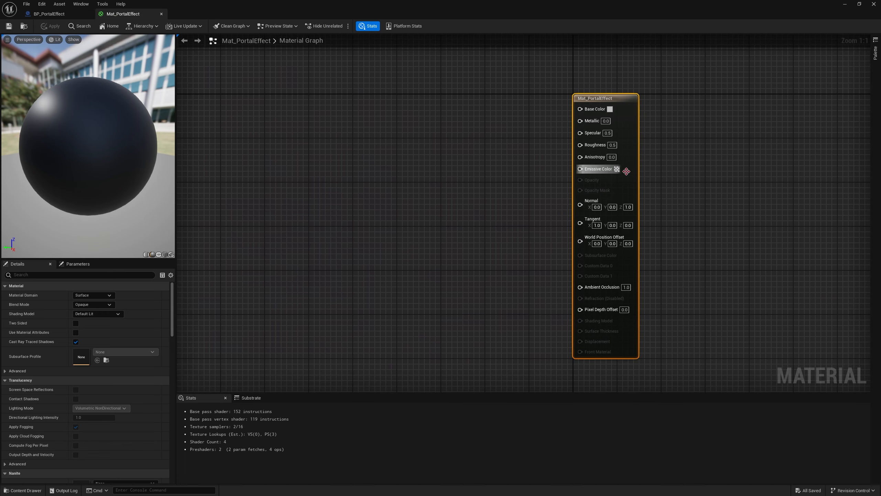
click(101, 314)
click(102, 320)
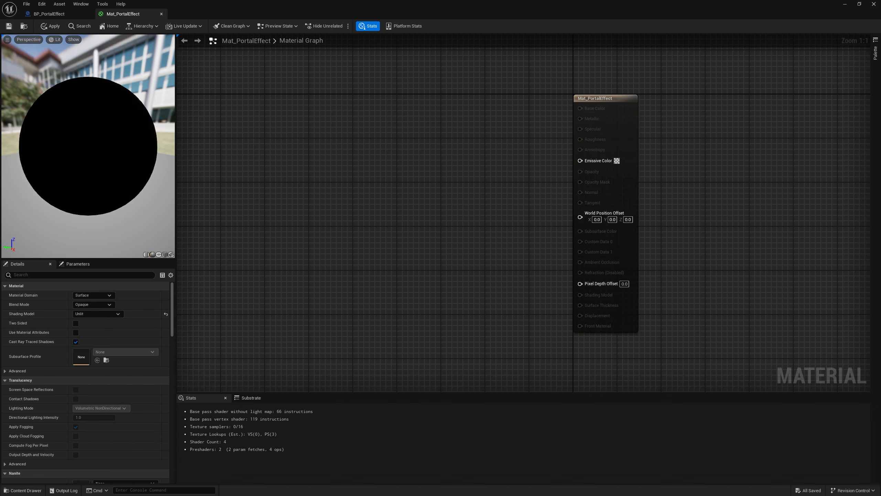
Step: Add a Texture Sample node to the material graph, just before the Mat_PortalEffect output node
right_drag(469, 162, 443, 178)
right_click(443, 178)
text(text)
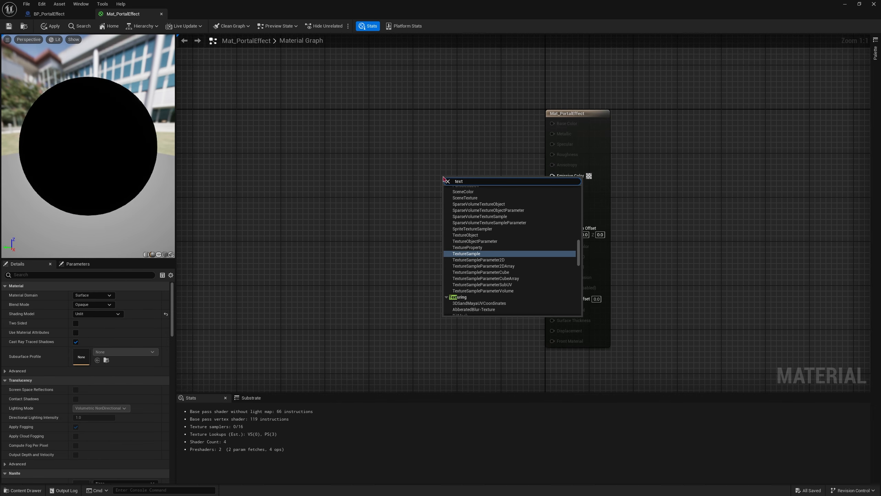
key(Return)
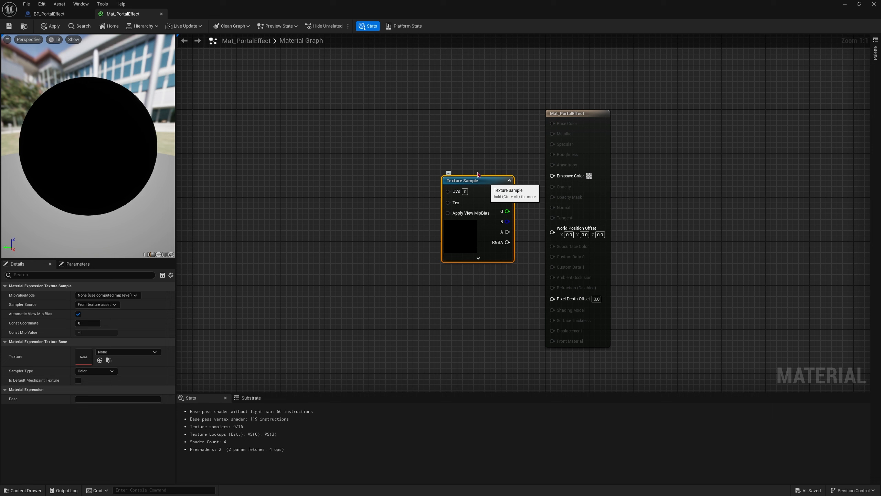
drag(478, 176, 460, 165)
drag(372, 117, 484, 255)
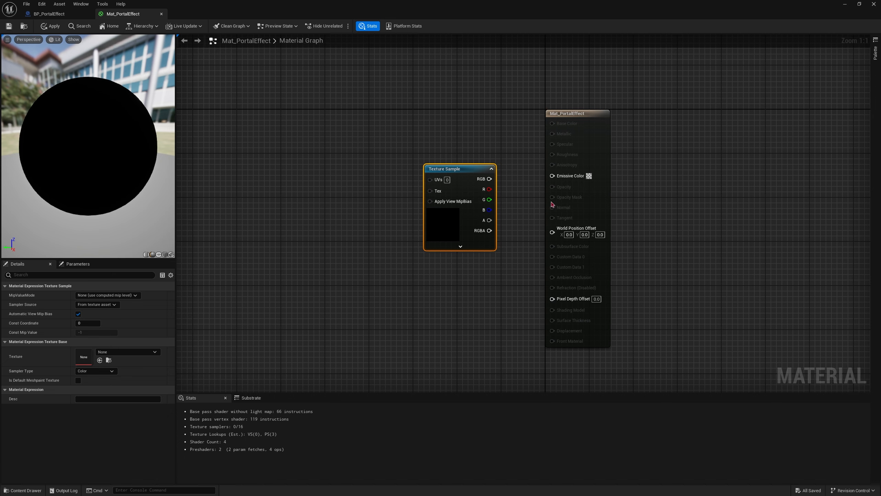
Step: Switch to DefaultLevel, place the BP_PortalEffect Blueprint from the Tutorial folder in it and raise it to a Z location of about 226
click(847, 5)
right_drag(294, 226, 294, 252)
key(ctrl+space)
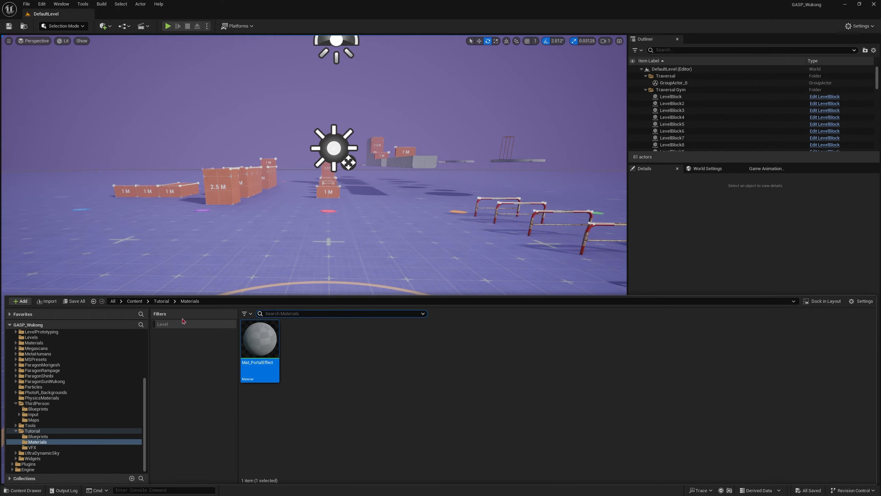
click(162, 301)
double_click(260, 339)
drag(260, 339, 312, 184)
key(w)
key(s)
right_drag(306, 185, 305, 171)
key(w)
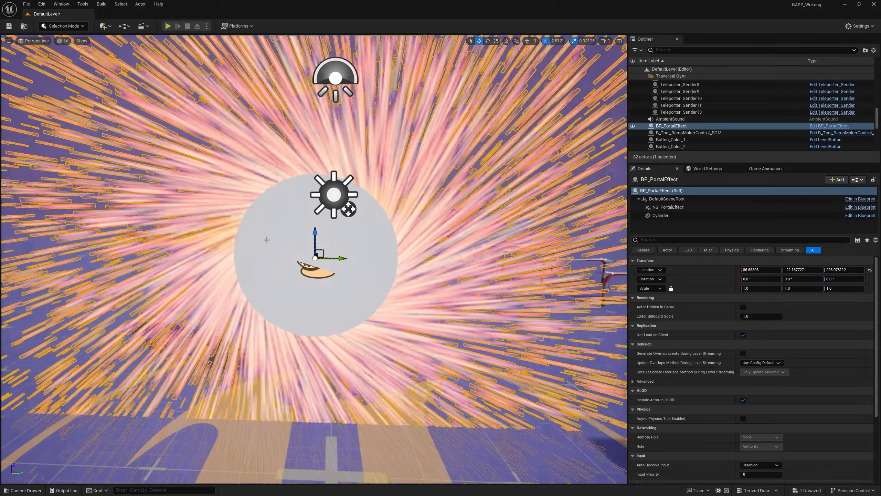
Step: Examine the placed portal's disc and surrounding sparks in the level from close up and farther back
key(w)
right_drag(267, 240, 304, 226)
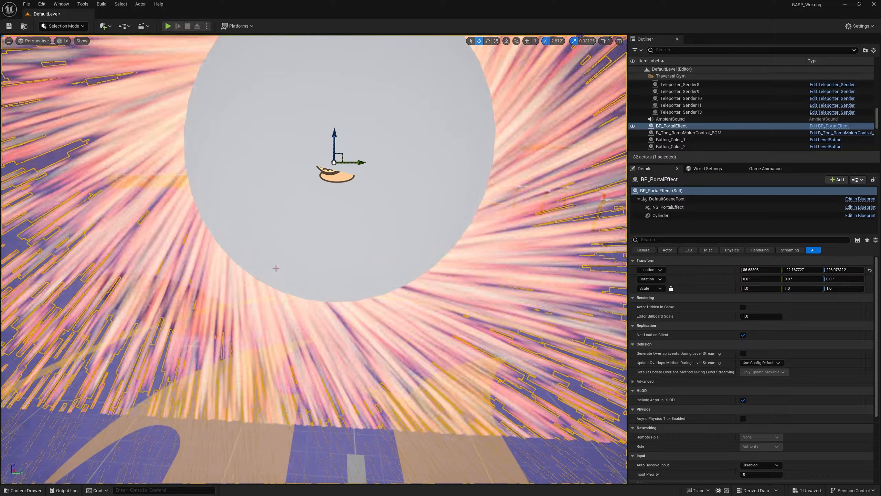
right_drag(276, 268, 348, 300)
key(s)
key(w)
key(s)
Step: Open the ThirdPersonMap level from the ThirdPerson Maps folder, saving the changes to DefaultLevel
key(ctrl+space)
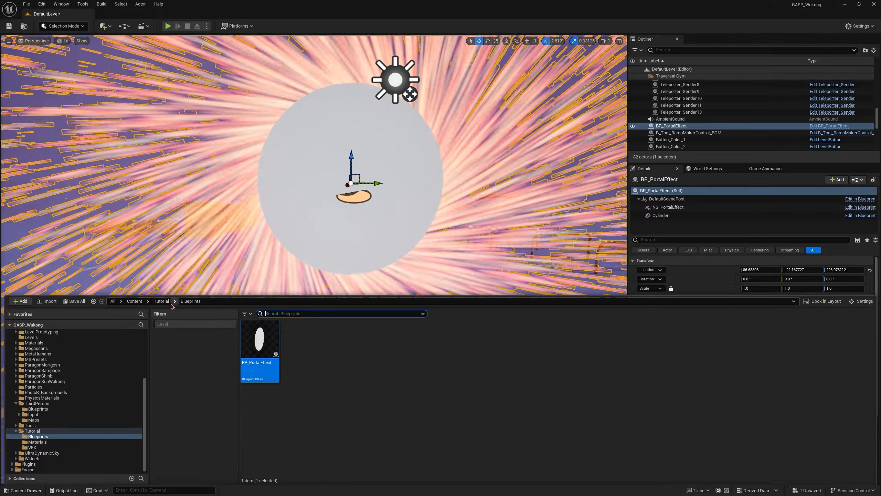
click(134, 301)
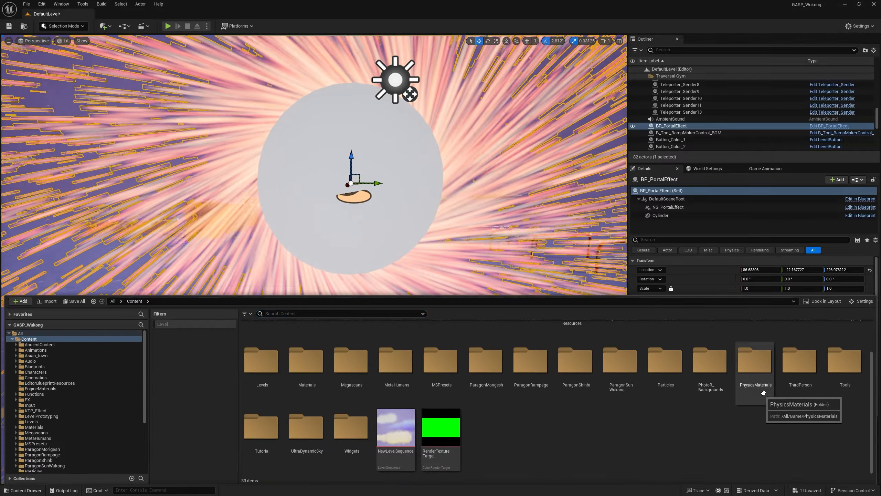
double_click(789, 390)
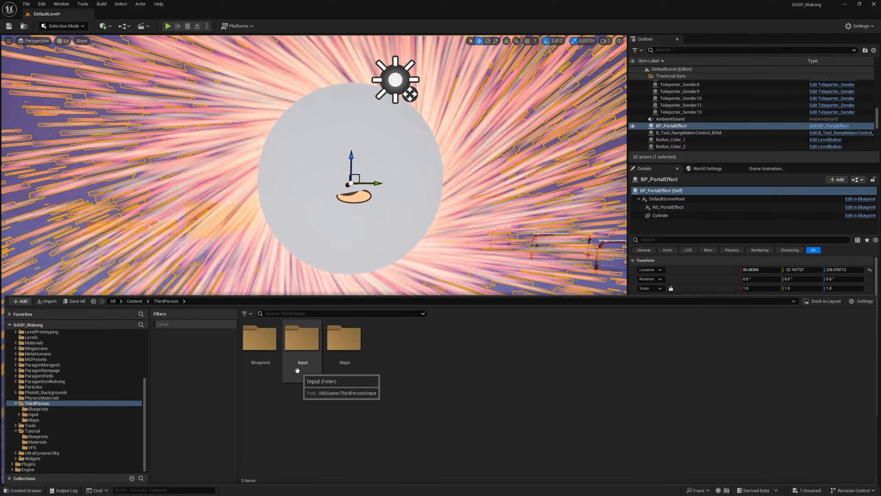
click(261, 358)
double_click(261, 357)
click(166, 301)
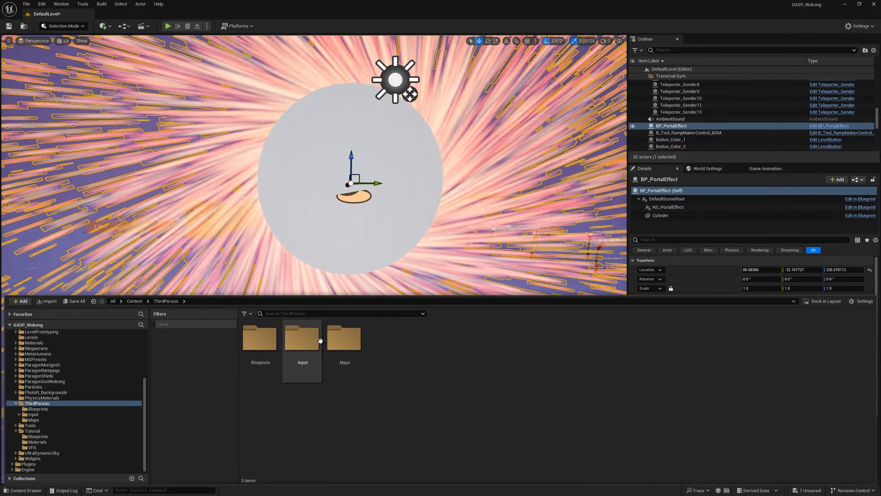
click(328, 348)
double_click(327, 348)
double_click(260, 342)
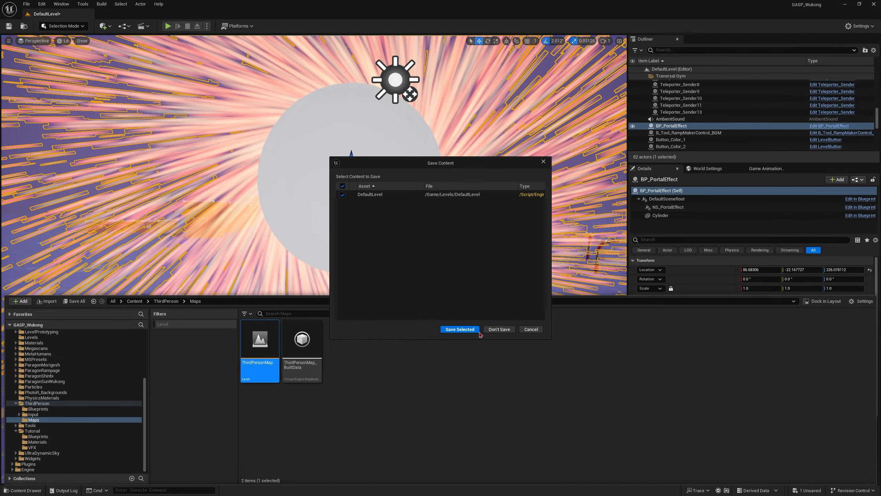
click(463, 330)
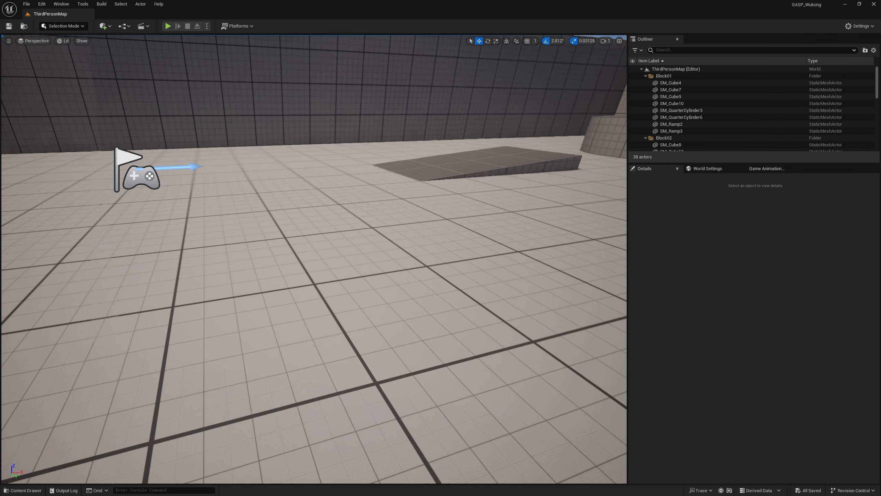
Step: Search the placeable actors for "cube" and place a Scene Capture Cube on the floor near the player start
right_drag(455, 207, 534, 190)
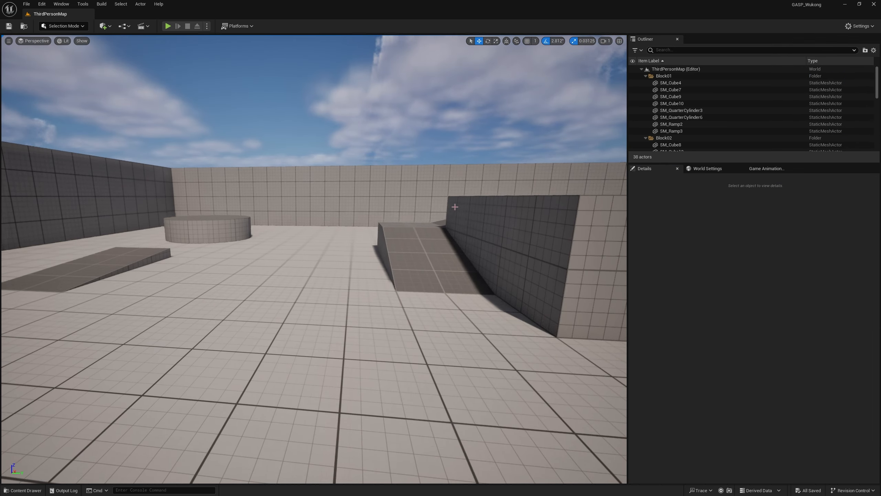
key(s)
right_drag(410, 259, 444, 253)
key(ctrl+space)
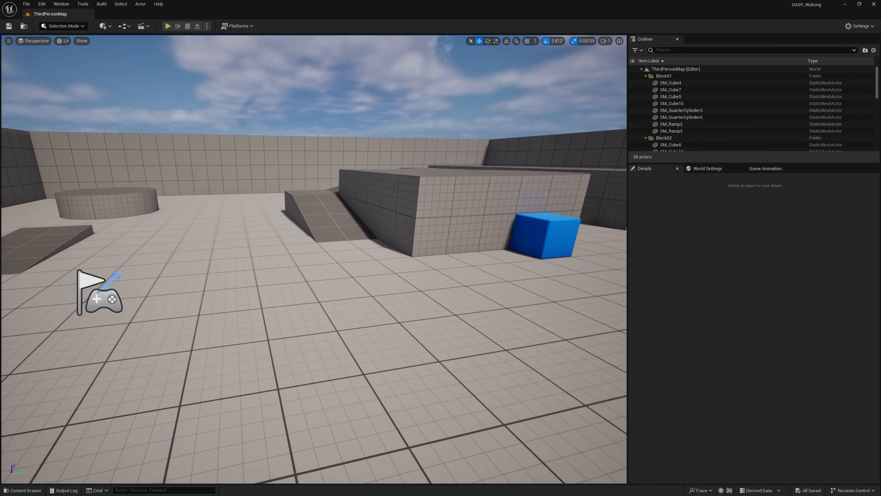
key(s)
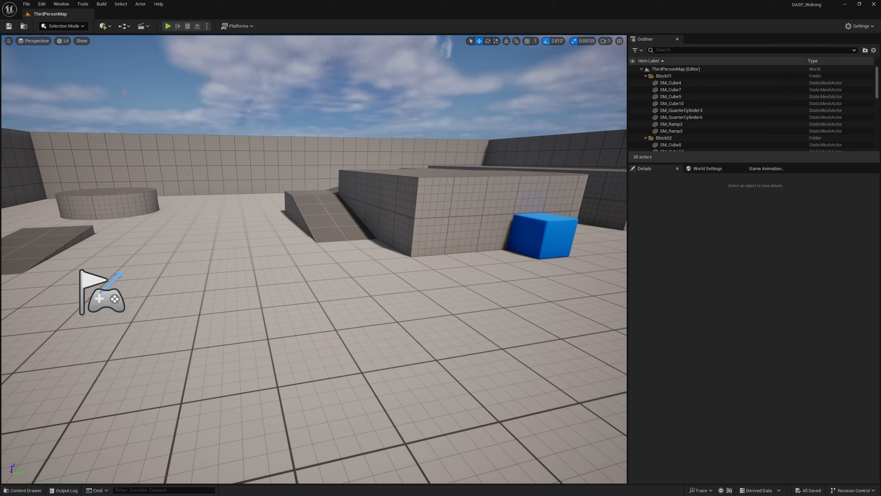
click(113, 29)
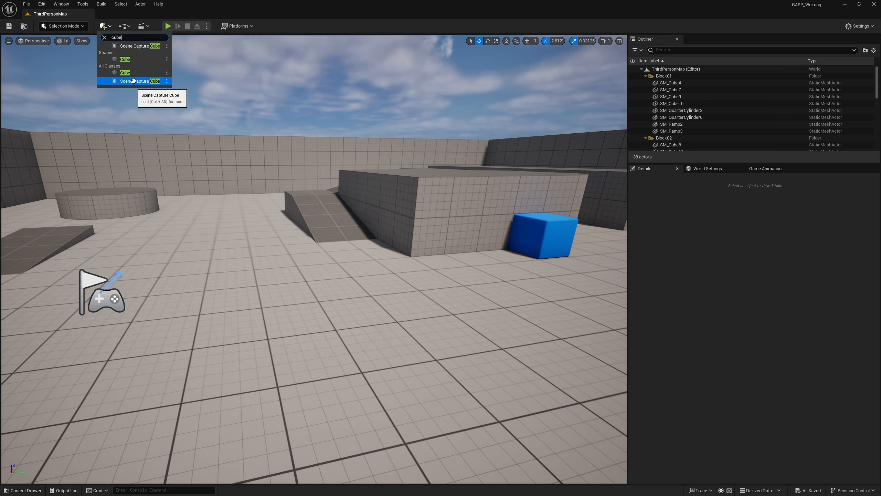
drag(137, 81, 162, 403)
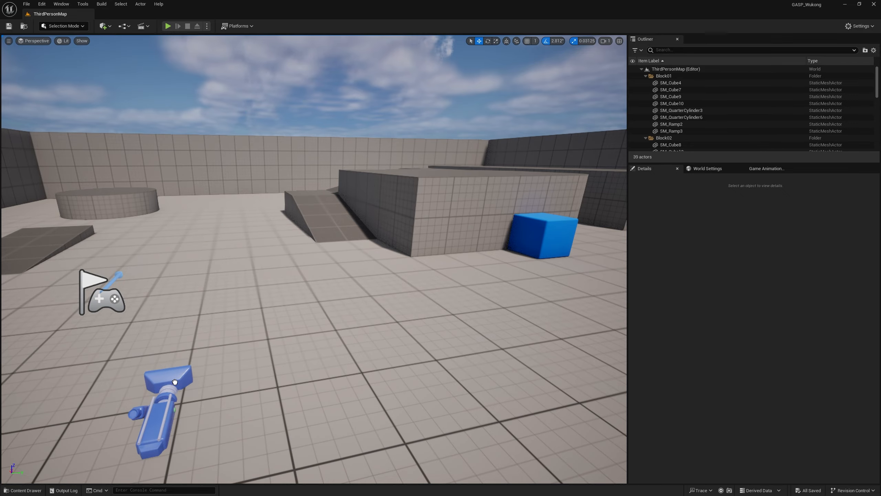
Step: Raise the Scene Capture Cube to about Z 114 and shift it along Y to about 1339
key(f)
right_drag(312, 259, 302, 245)
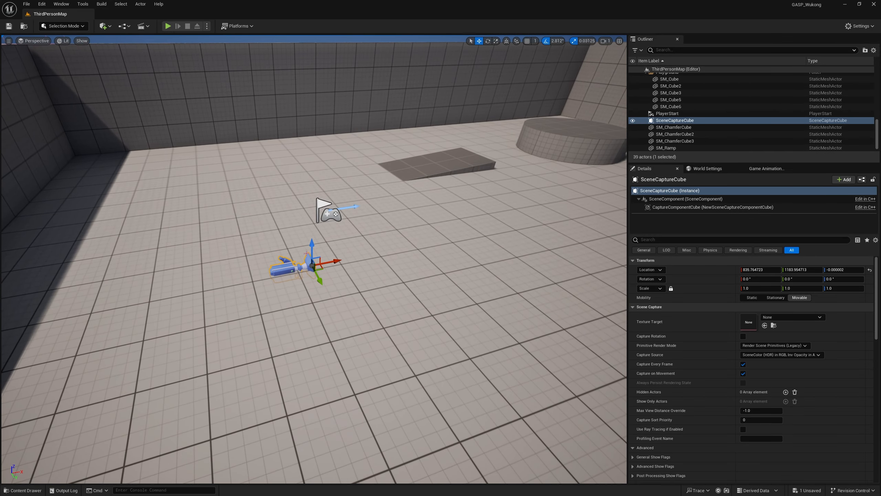
drag(312, 245, 311, 197)
drag(317, 230, 342, 274)
right_drag(342, 274, 403, 283)
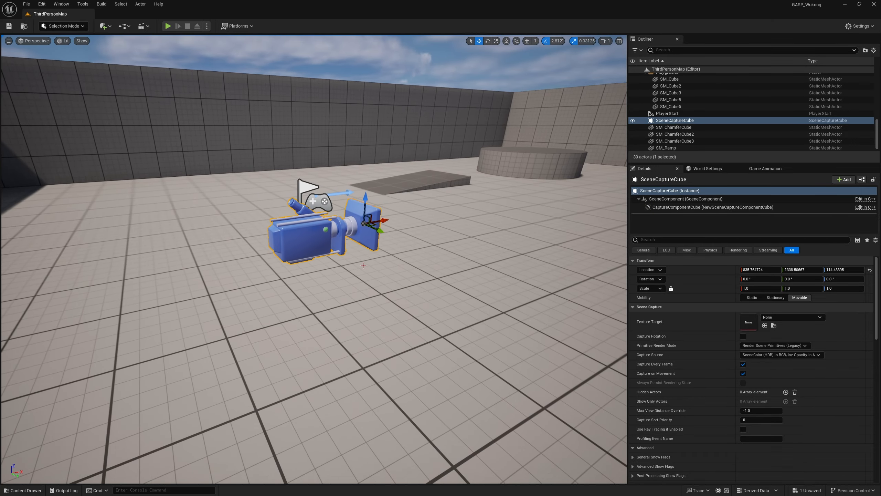
right_drag(326, 266, 327, 188)
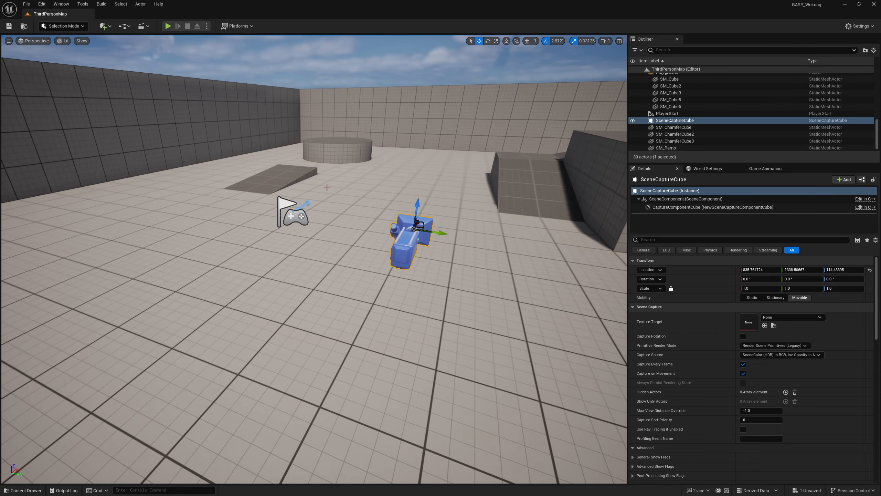
right_drag(327, 243, 327, 217)
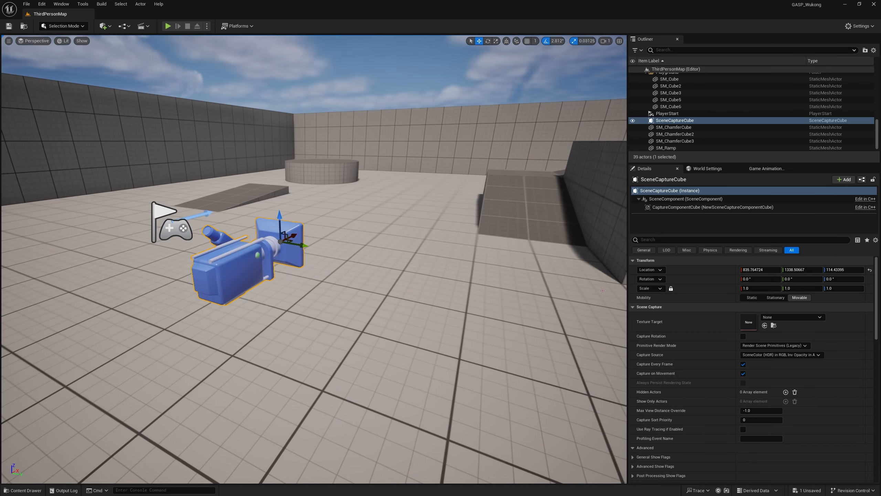
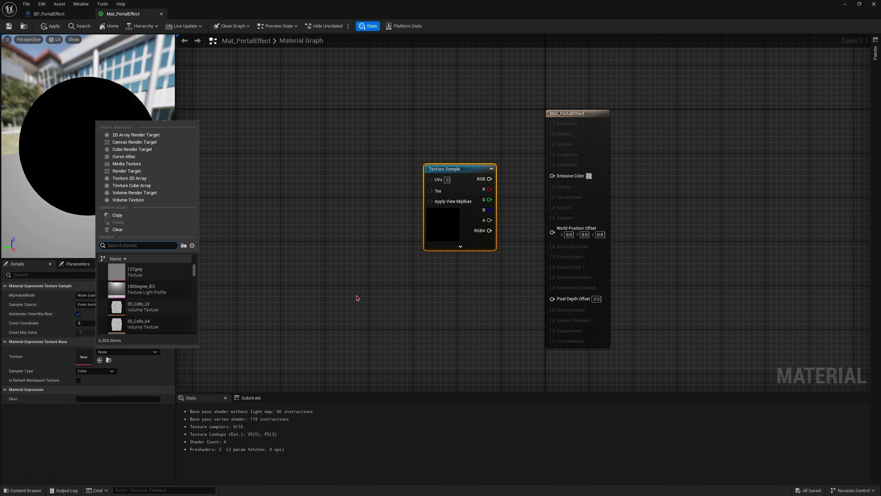
Step: Replace the empty Texture Sample with one using PortalEffect_RT from the Tutorial folder, and connect its RGB output to Emissive Color
right_drag(328, 295, 327, 263)
key(ctrl+space)
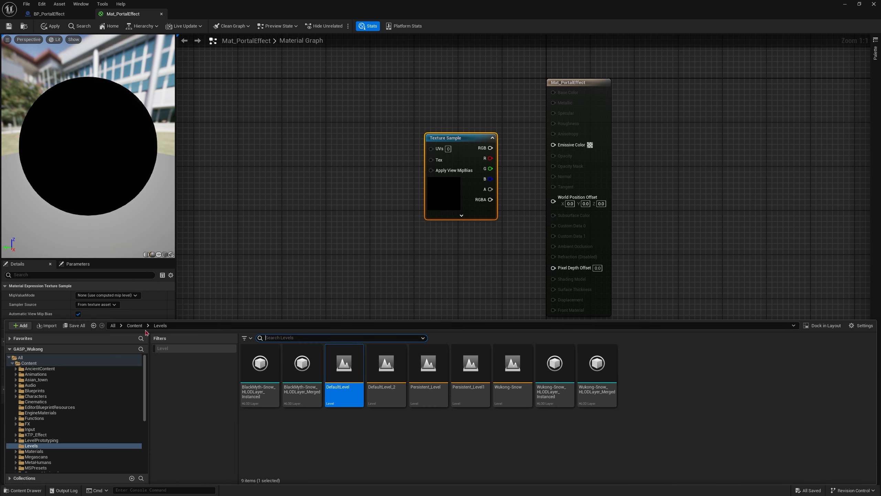
click(135, 326)
double_click(260, 424)
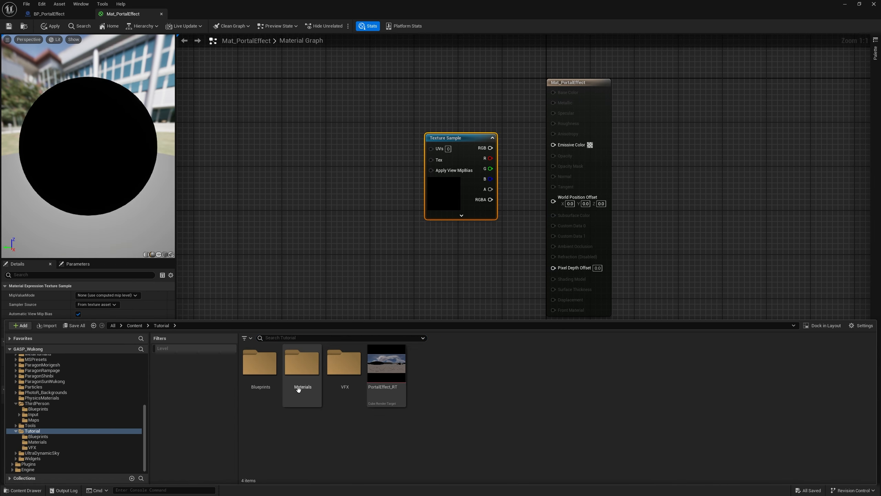
drag(392, 379, 359, 183)
drag(453, 207, 414, 135)
key(Delete)
drag(422, 264, 456, 195)
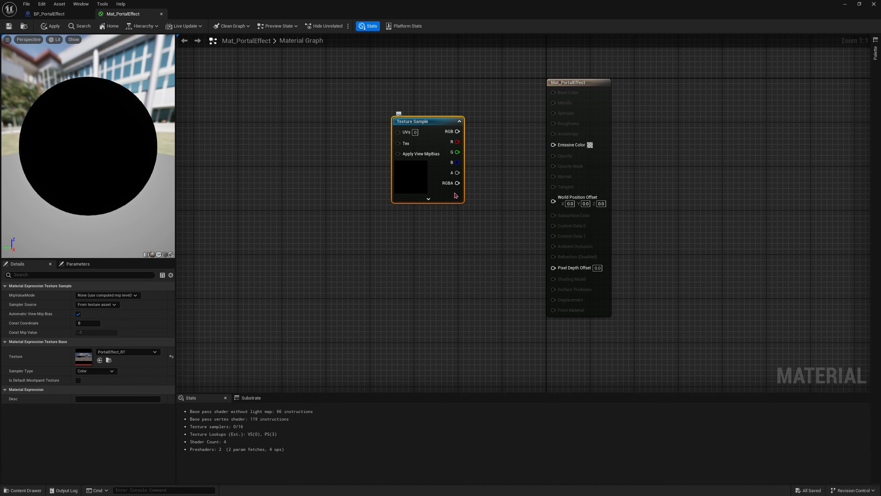
drag(457, 131, 553, 143)
drag(417, 182, 418, 198)
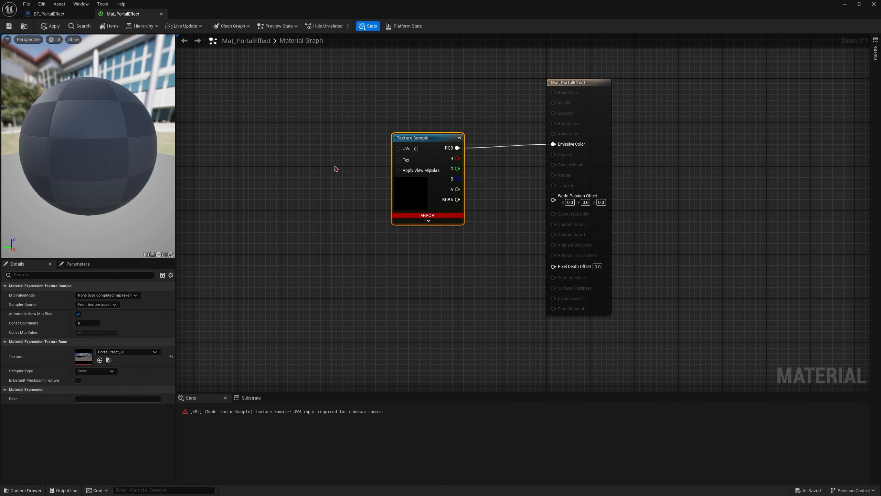
Step: Add a ReflectionVectorWS node and connect its output to the Texture Sample's UVs
right_drag(370, 150, 463, 198)
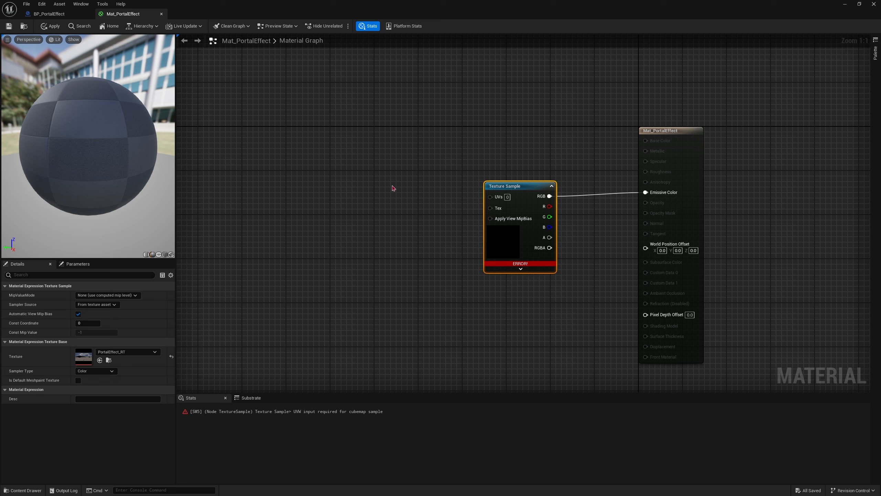
right_click(359, 193)
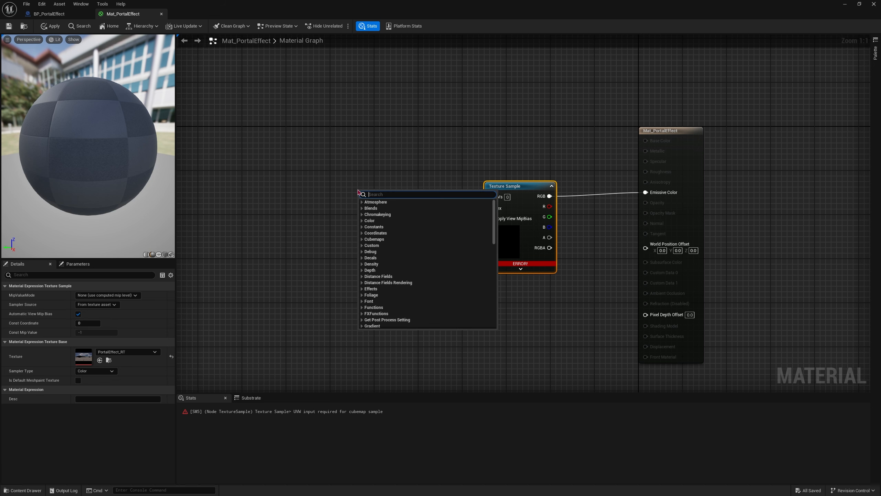
text(refe)
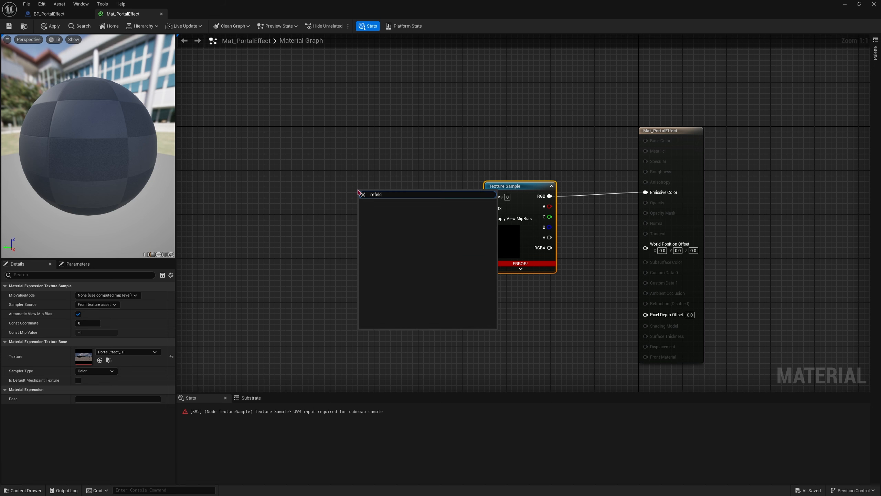
key(BackSpace)
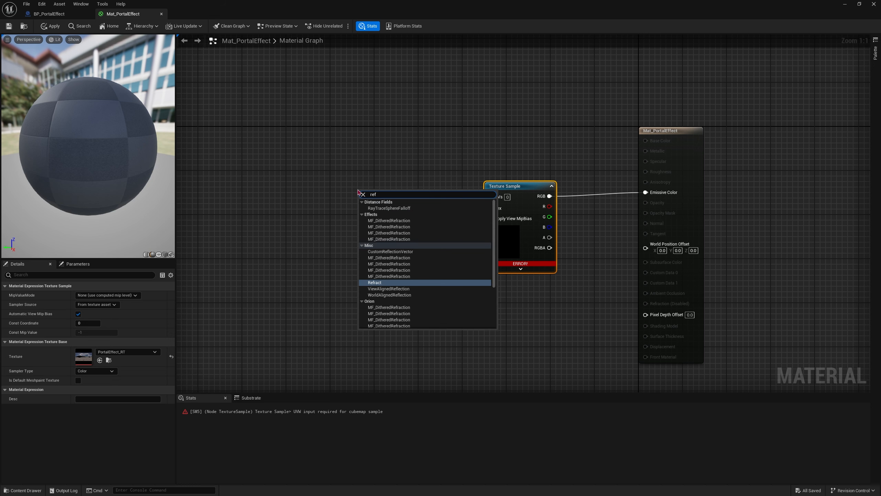
text(lec)
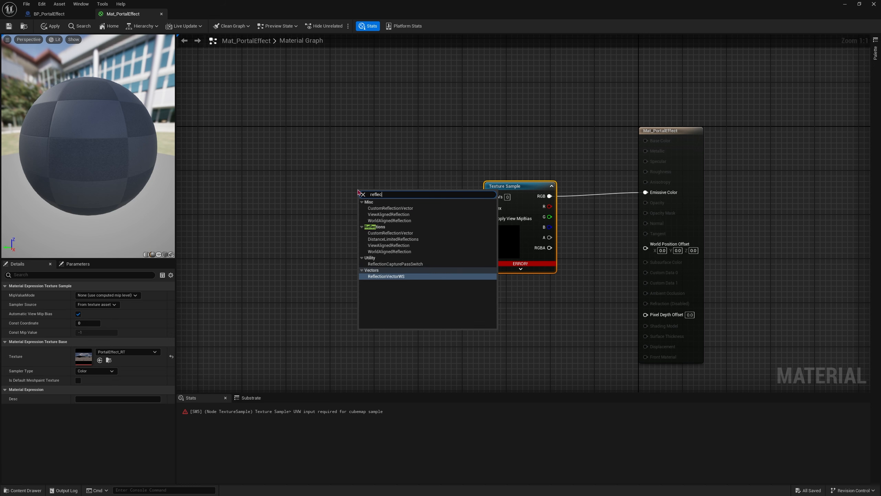
click(383, 276)
drag(403, 207, 423, 205)
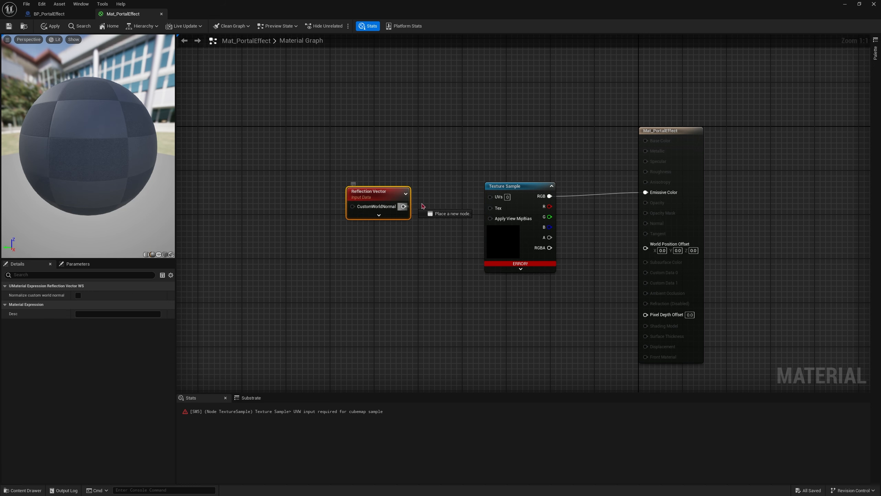
drag(492, 200, 490, 197)
drag(399, 193, 426, 181)
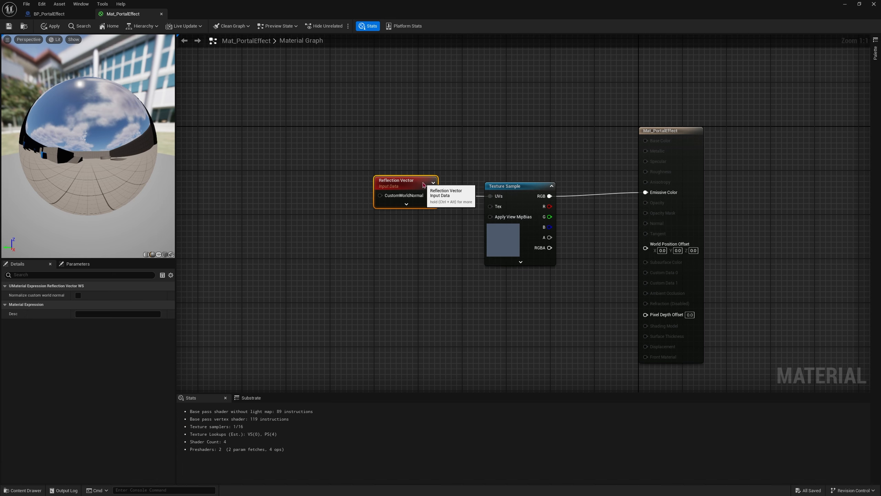
drag(77, 109, 145, 132)
Step: Add a ScalarParameter node with the default name and value, connect it to the Reflection Vector's CustomWorldNormal, and save the material
right_drag(322, 161, 370, 181)
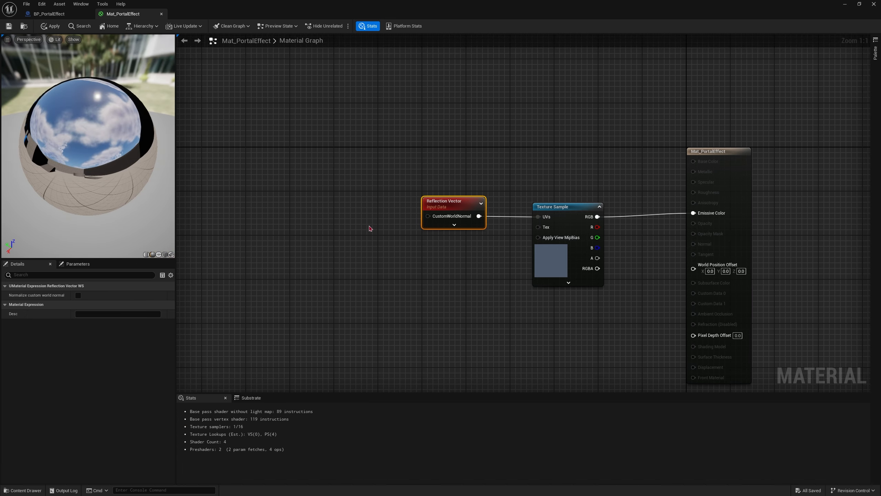
right_click(370, 226)
click(309, 214)
right_click(309, 212)
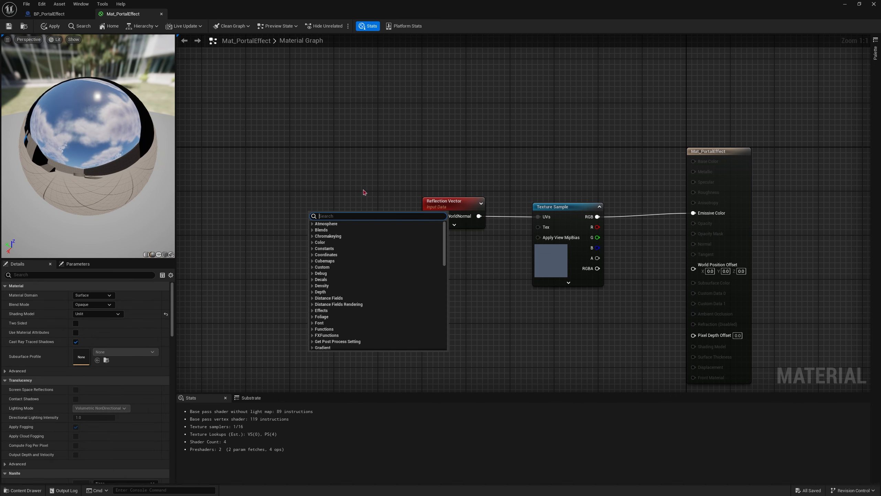
text(scalar)
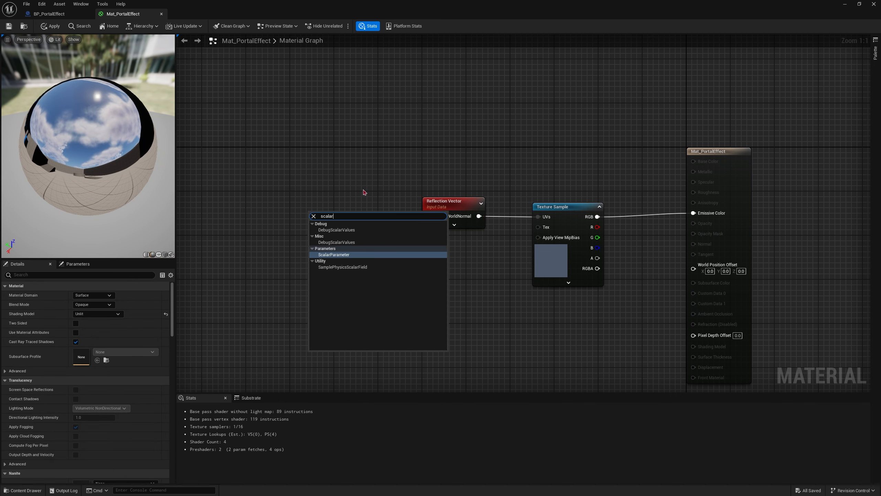
key(Return)
drag(362, 234, 428, 216)
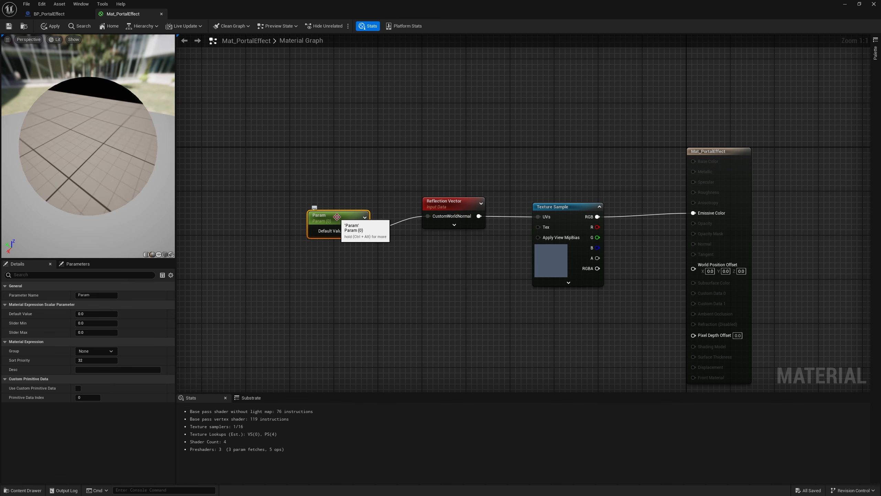
drag(335, 218, 345, 204)
drag(146, 201, 81, 144)
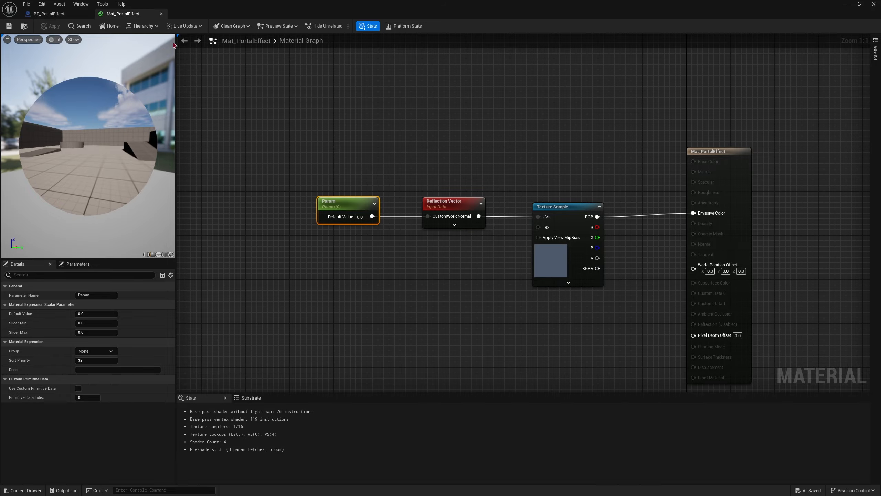
Step: Assign Mat_PortalEffect as the Element 0 material of the Cylinder in BP_PortalEffect
click(69, 17)
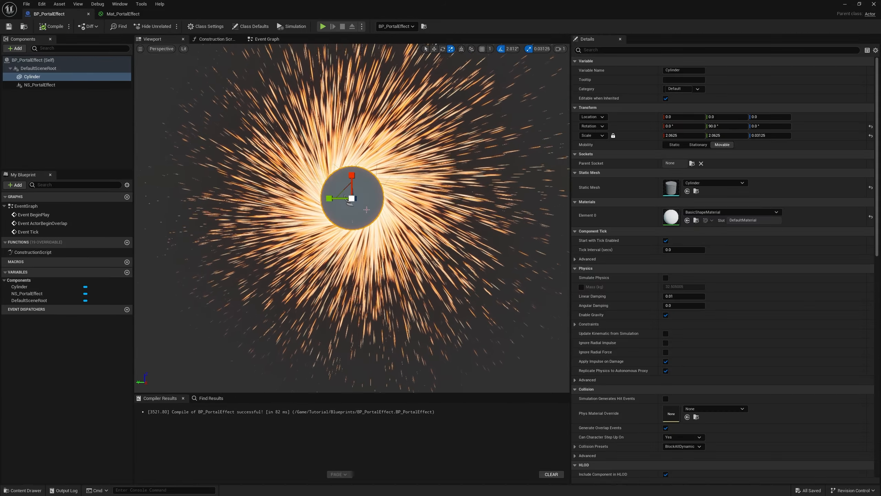
click(696, 213)
text(mat)
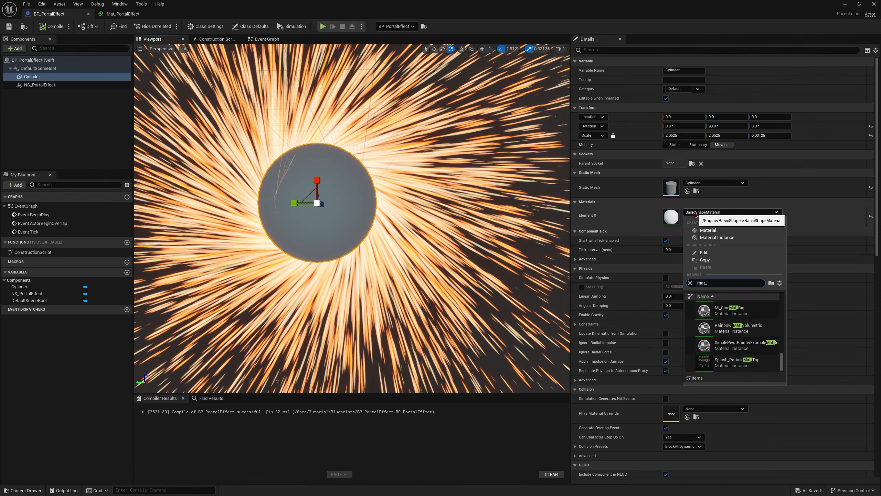
text(_)
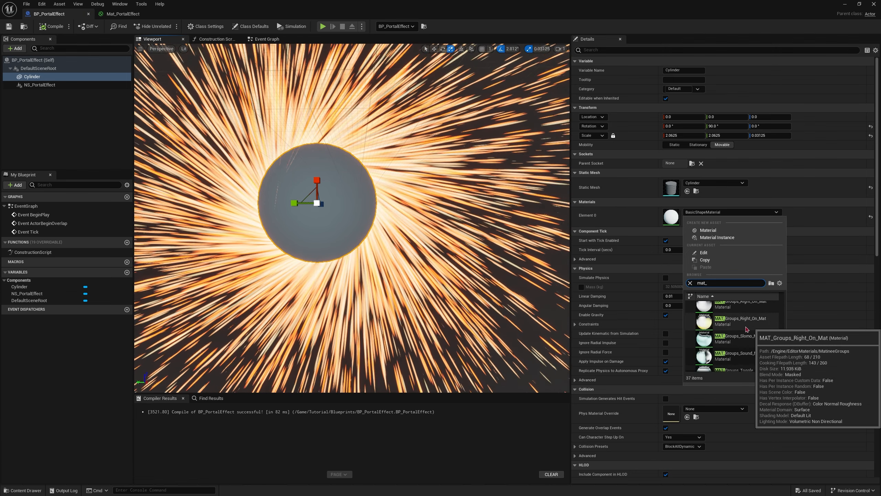
text(por)
click(750, 315)
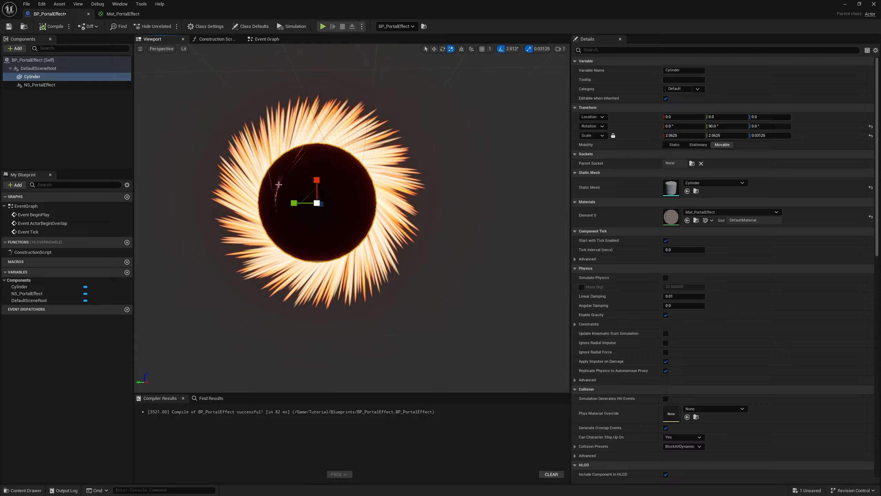
Step: Examine the captured scene on the portal disc from close up and farther back
right_drag(404, 234, 387, 242)
key(w)
key(s)
key(w)
key(s)
key(w)
key(w)
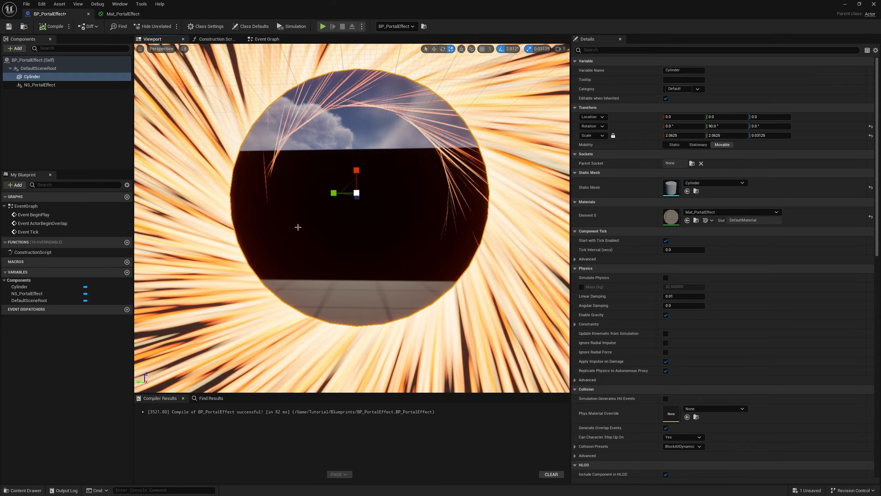
Step: Set the Large Radius of the torus Shape Location in NS_Portal to 150, save the system, and return to BP_PortalEffect
click(39, 85)
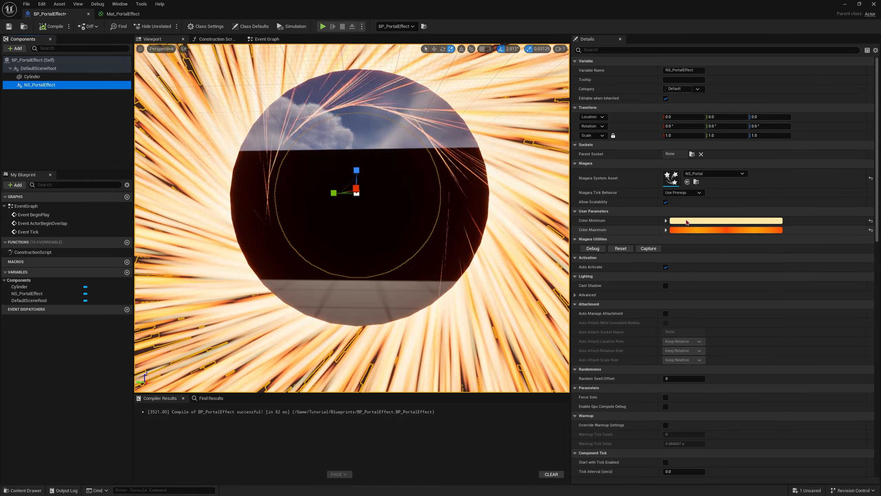
double_click(672, 179)
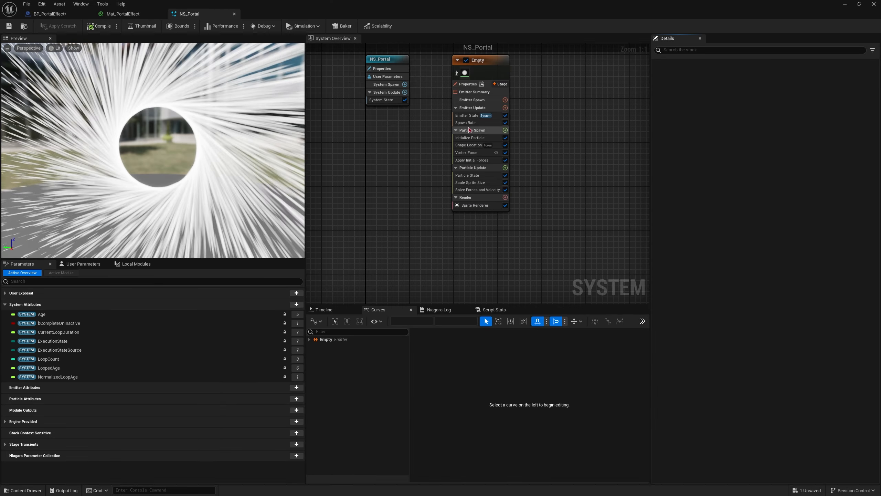
click(469, 145)
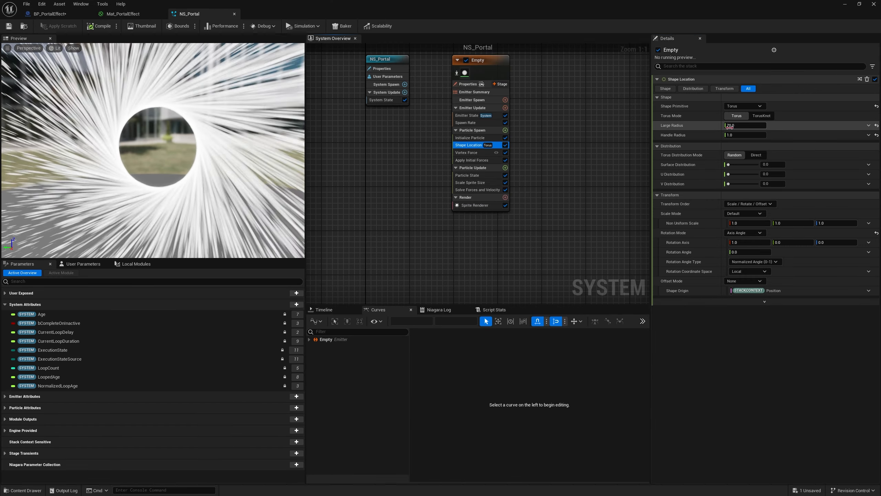
click(735, 126)
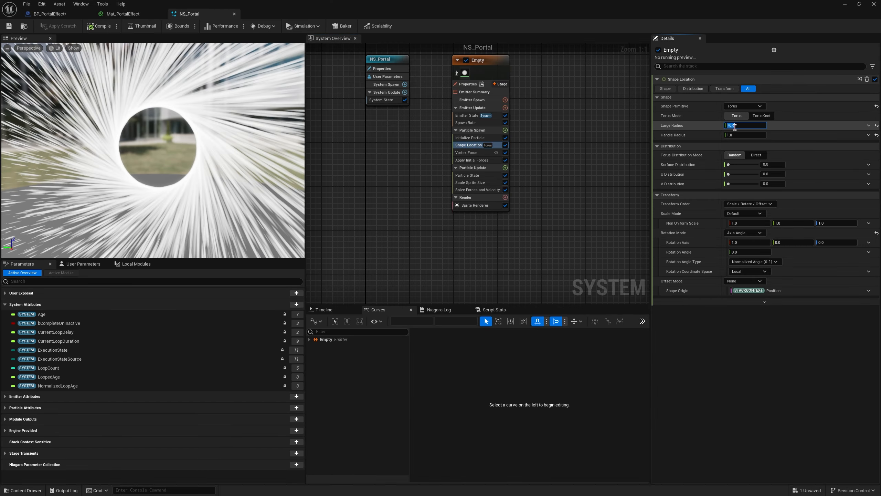
text(151)
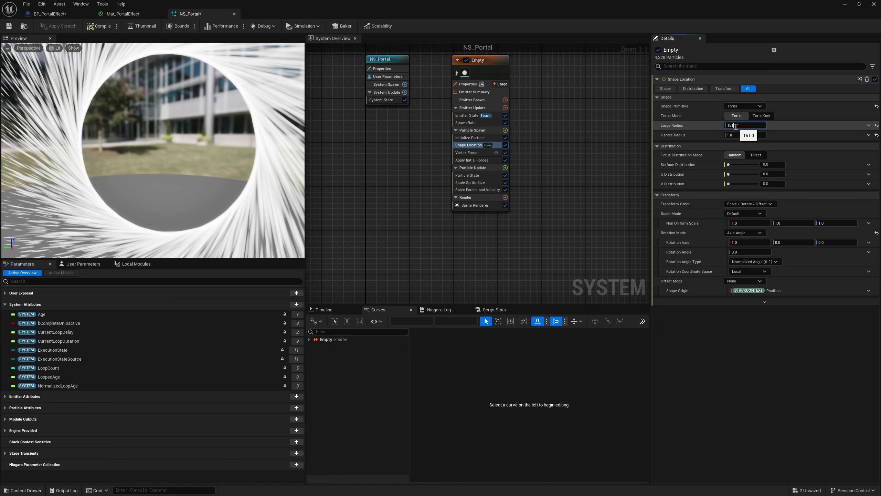
key(BackSpace)
text(0)
key(Return)
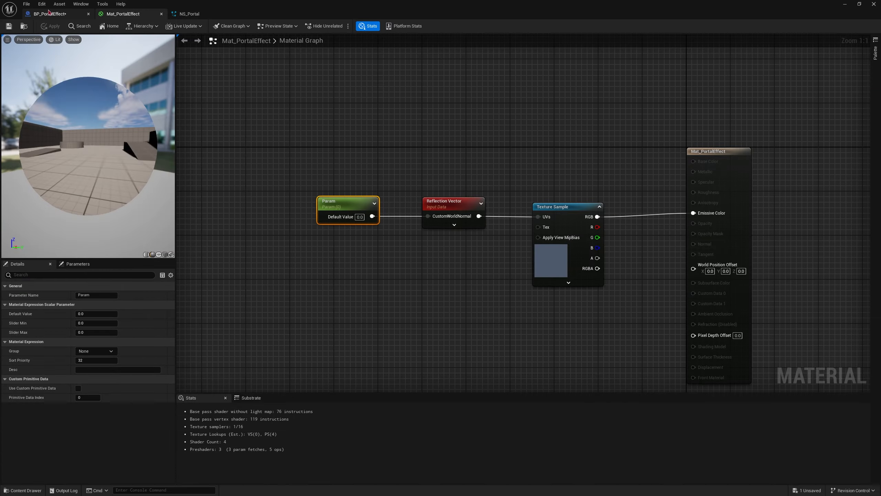
click(49, 14)
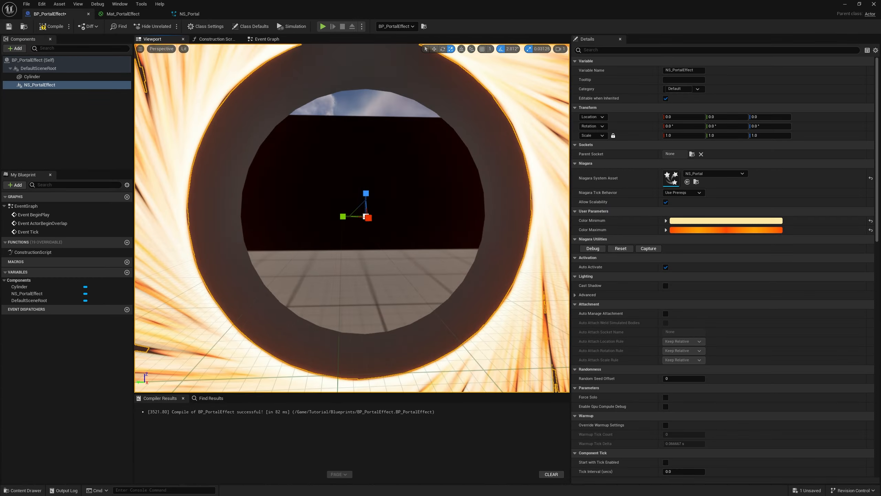
right_drag(361, 200, 350, 206)
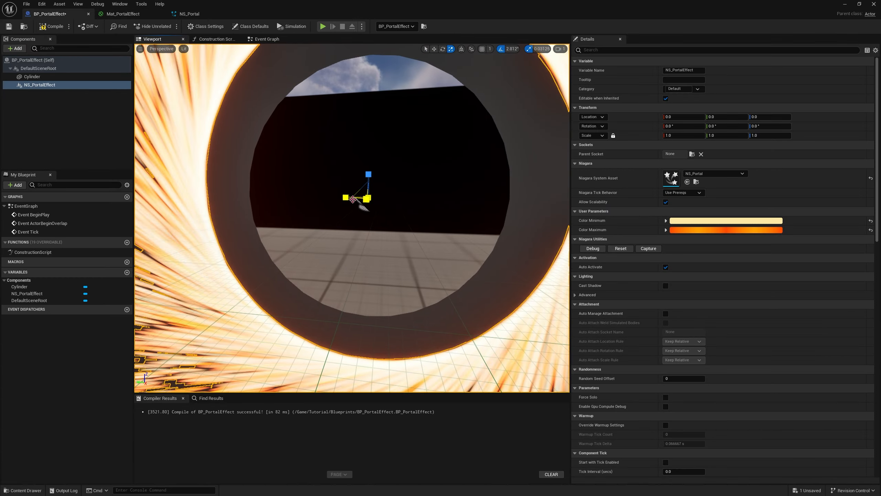
drag(358, 190, 373, 177)
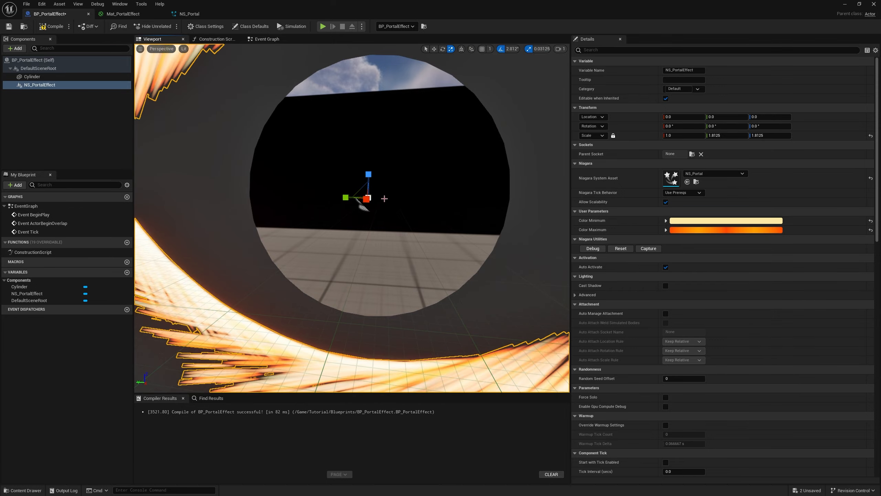
key(ctrl+z)
Step: Enlarge the Cylinder disc to a scale of 3.03125 in X and Y to fill the spark ring, and compile and save the Blueprint
click(399, 204)
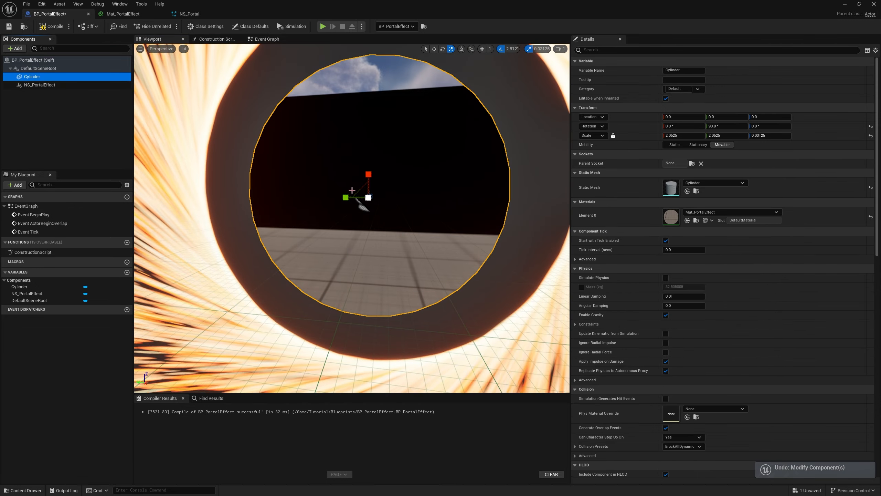
drag(361, 189, 371, 173)
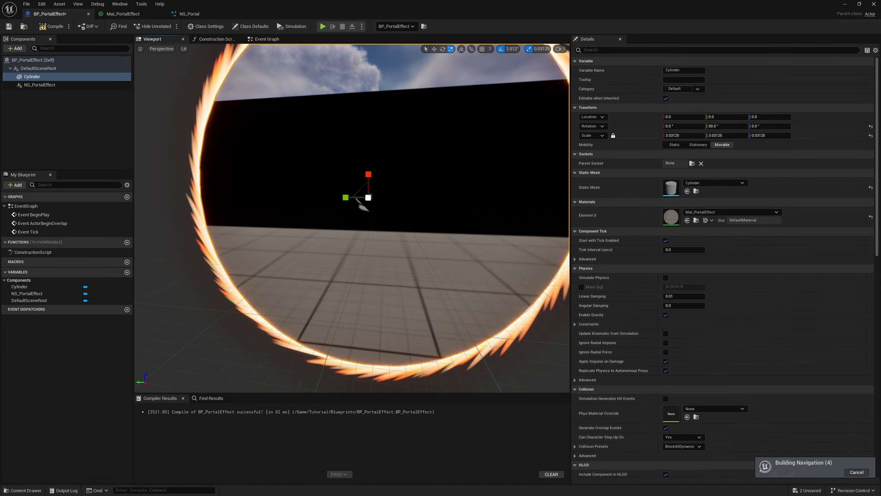
right_drag(372, 173, 349, 140)
key(s)
key(w)
key(s)
key(ctrl+s)
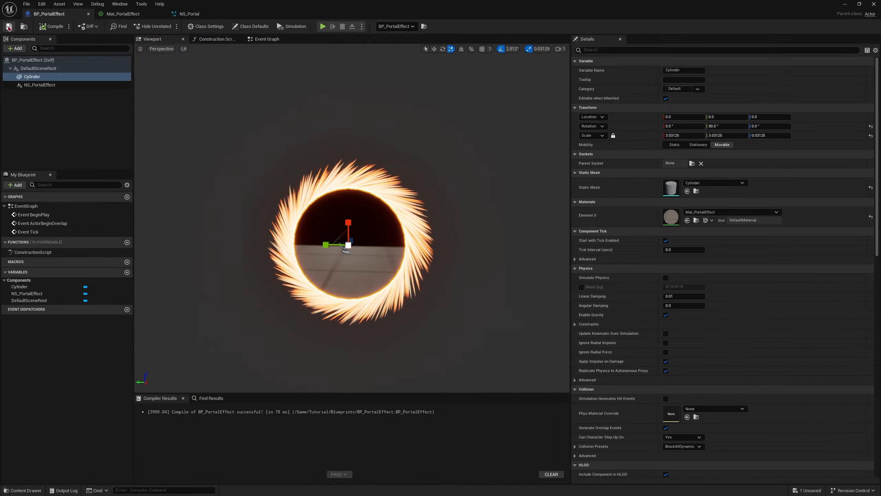
Step: Return to DefaultLevel and raise the placed BP_PortalEffect to a Z location of about 410
click(845, 4)
key(s)
right_drag(417, 208, 431, 232)
key(w)
key(d)
right_drag(361, 258, 321, 223)
key(s)
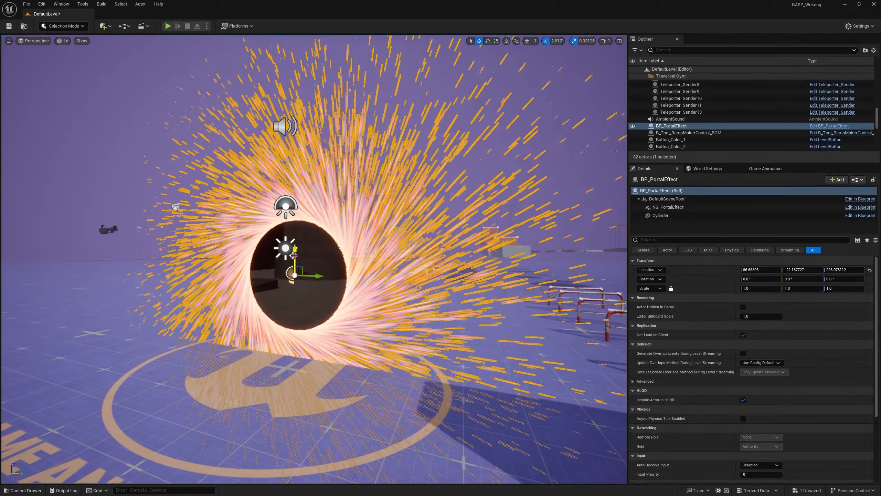
drag(295, 255, 307, 187)
key(s)
Step: Start a play test of DefaultLevel from the floor before the row of orange blocks that leads to the raised portal
right_drag(335, 209, 307, 206)
key(space)
key(space)
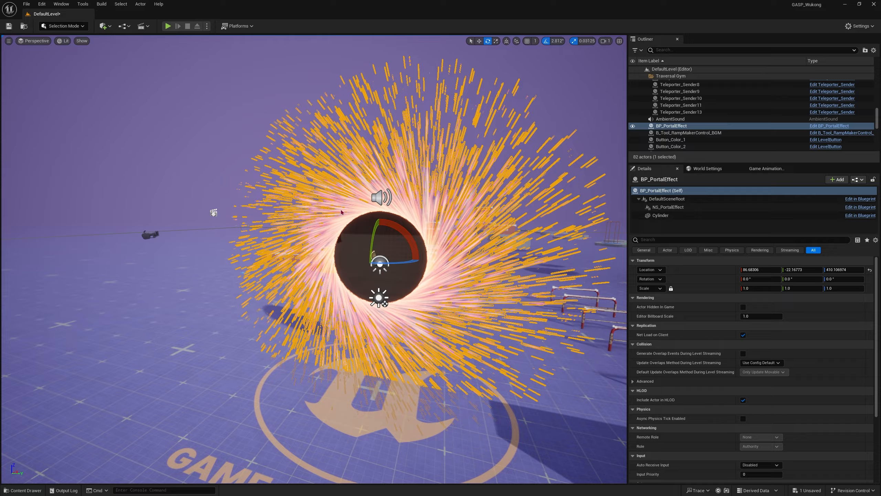
mouse_move(378, 258)
mouse_down()
mouse_move(369, 264)
mouse_move(385, 259)
mouse_up()
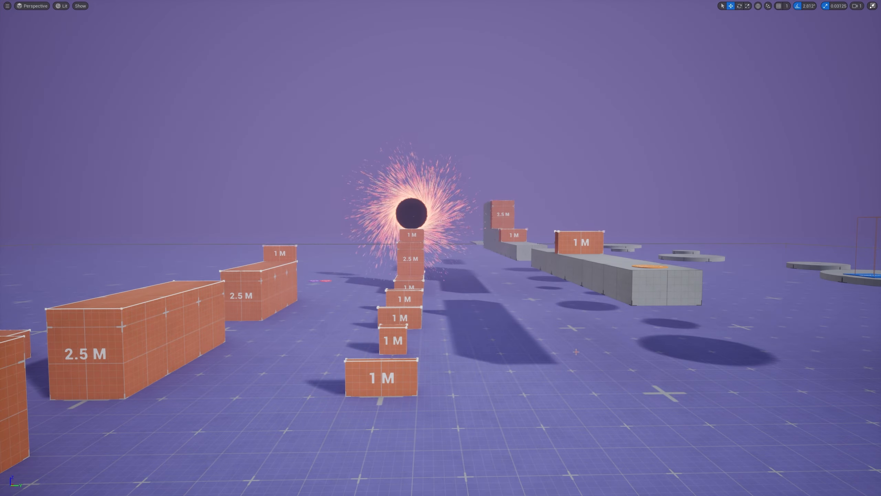
right_click(406, 405)
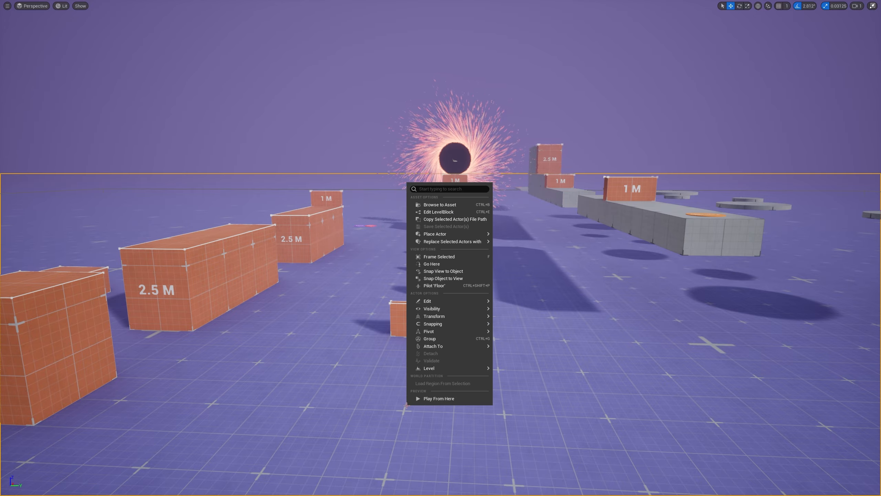
click(433, 402)
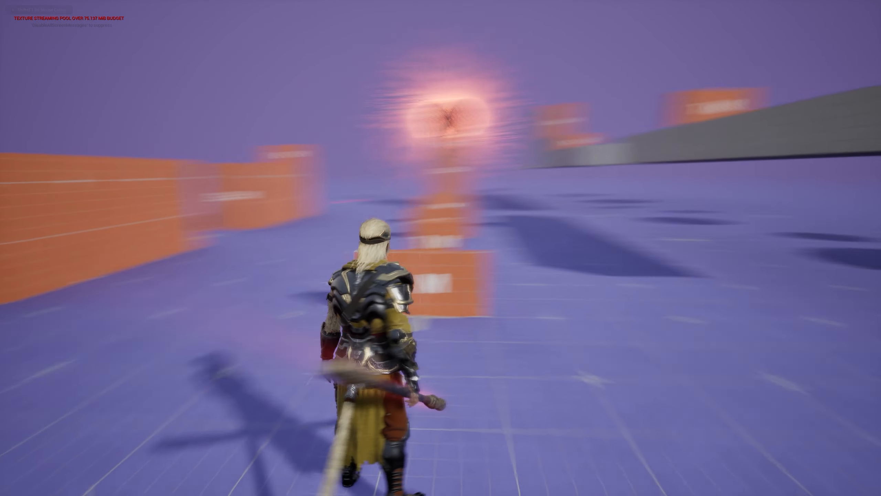
Step: Run the character forward and climb over the 1 M and 2.5 M blocks to inspect the portal up close
key(w)
key(space)
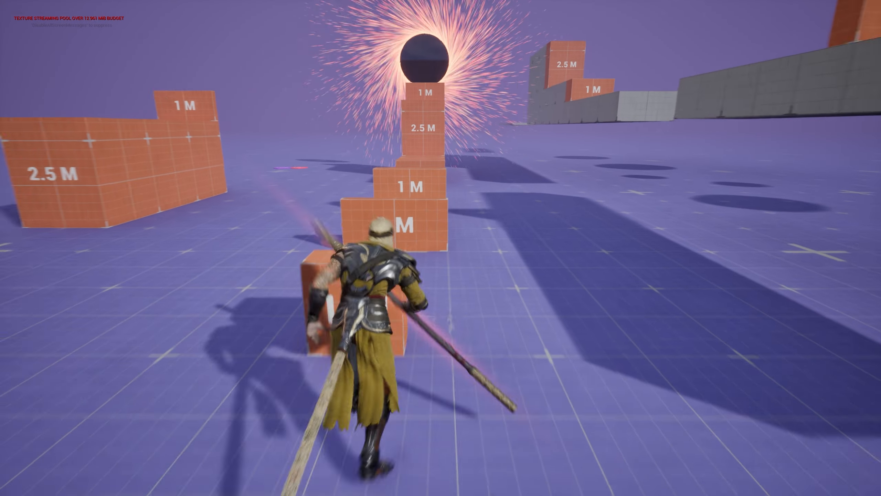
key(space)
key(space)
key(space)
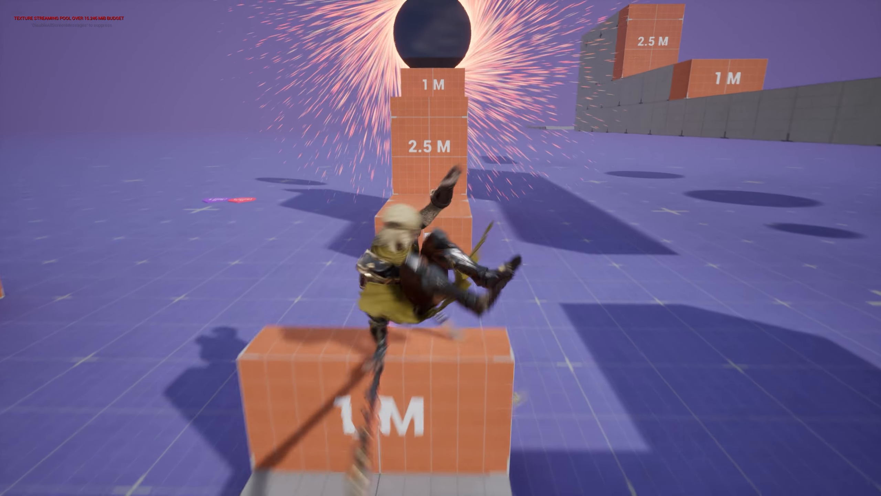
key(space)
key(space)
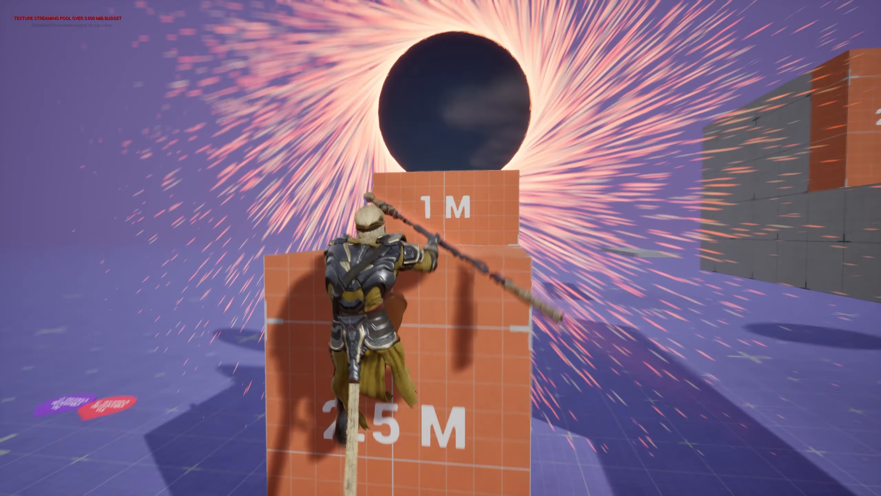
key(w)
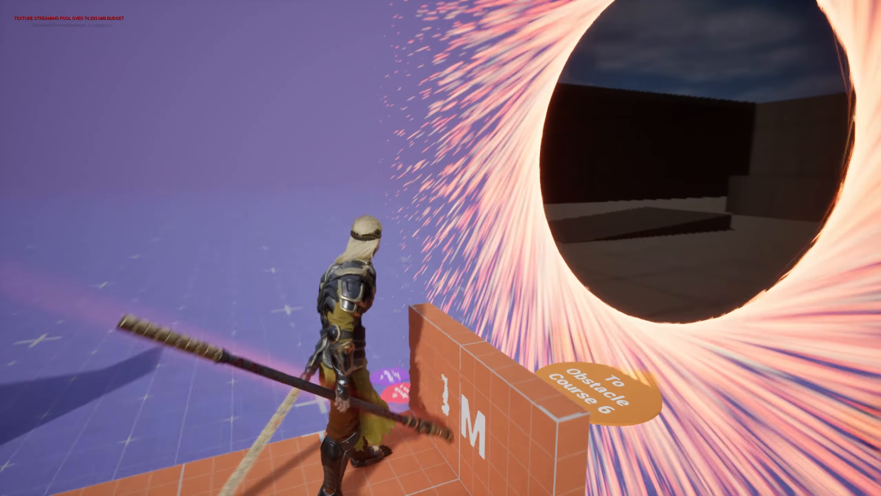